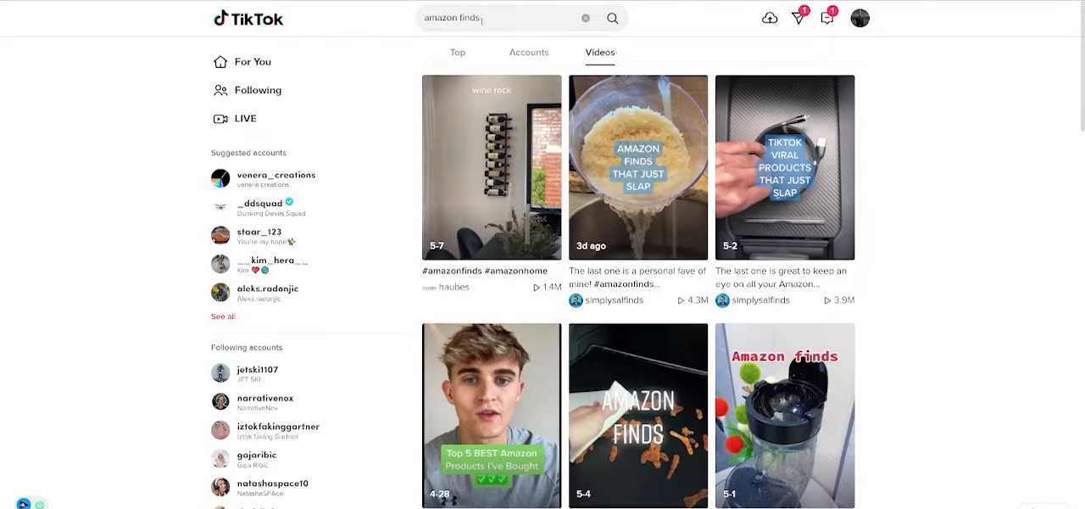
- Select part of the 'amazon finds' query and dismiss the search suggestions
{"action": "left_click_drag", "start_coordinate": [479, 18], "coordinate": [470, 18]}
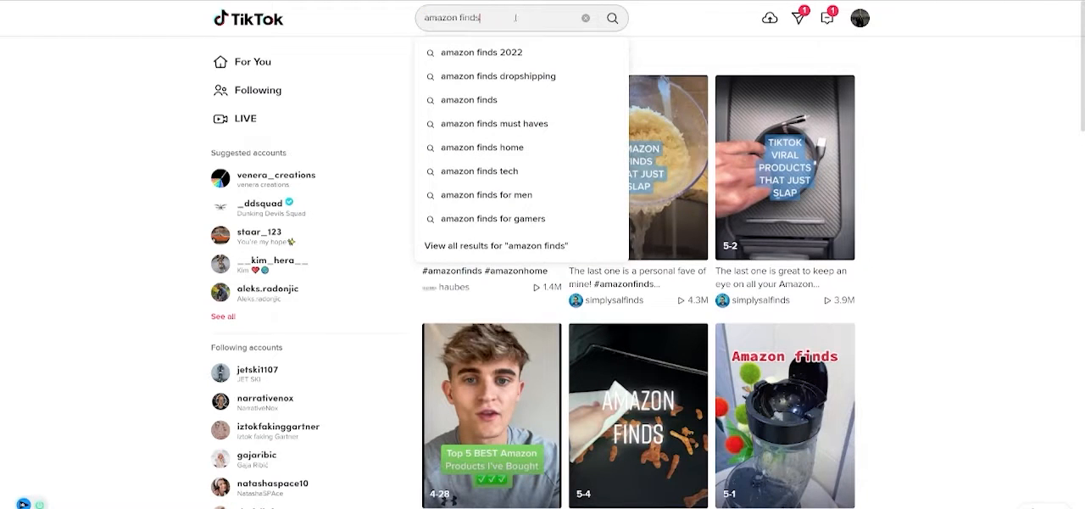
{"action": "left_click", "coordinate": [612, 18]}
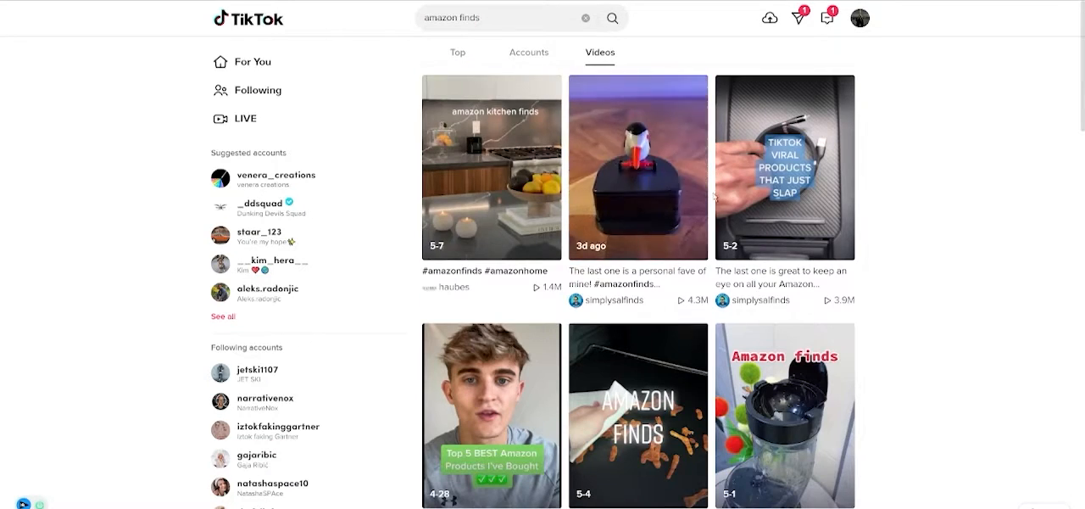
{"action": "scroll", "coordinate": [613, 166], "scroll_direction": "down", "scroll_amount": 2}
{"action": "scroll", "coordinate": [602, 191], "scroll_direction": "down", "scroll_amount": 2}
{"action": "scroll", "coordinate": [591, 216], "scroll_direction": "down", "scroll_amount": 2}
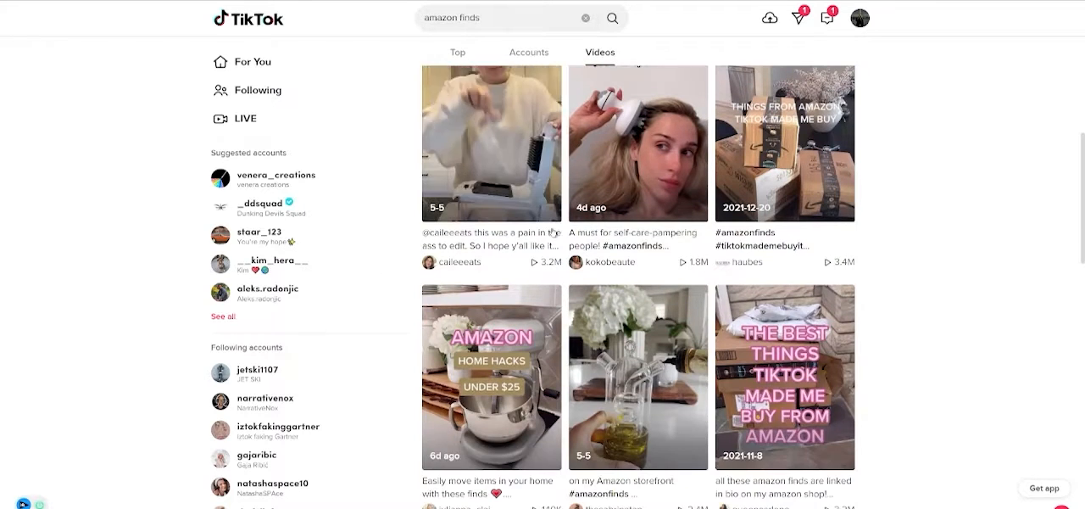
{"action": "scroll", "coordinate": [591, 220], "scroll_direction": "down", "scroll_amount": 2}
{"action": "scroll", "coordinate": [943, 413], "scroll_direction": "down", "scroll_amount": 5}
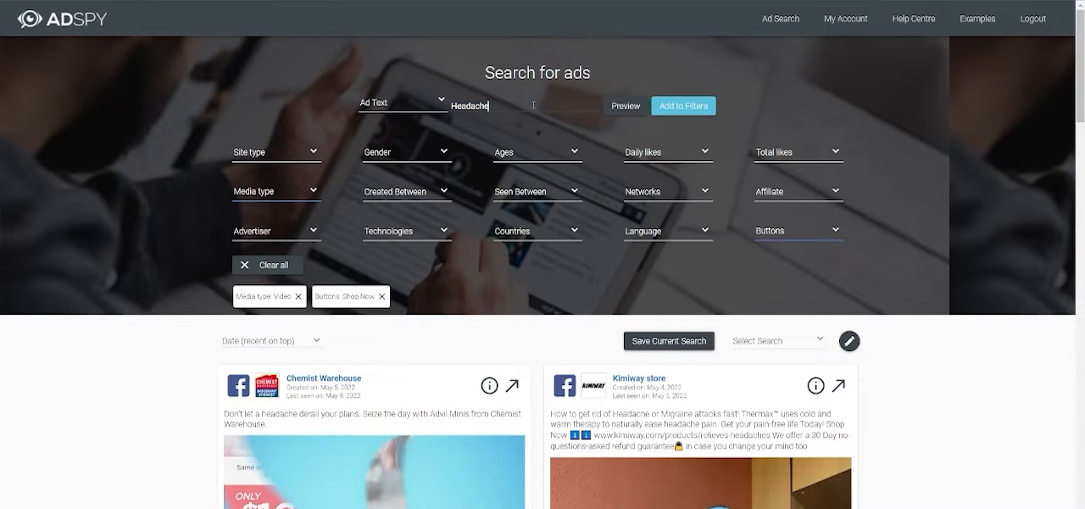
- Confirm the Media type and Buttons filters (video, Shop Now) are set as intended
{"action": "left_click", "coordinate": [296, 193]}
{"action": "left_click", "coordinate": [313, 190]}
{"action": "left_click", "coordinate": [804, 229]}
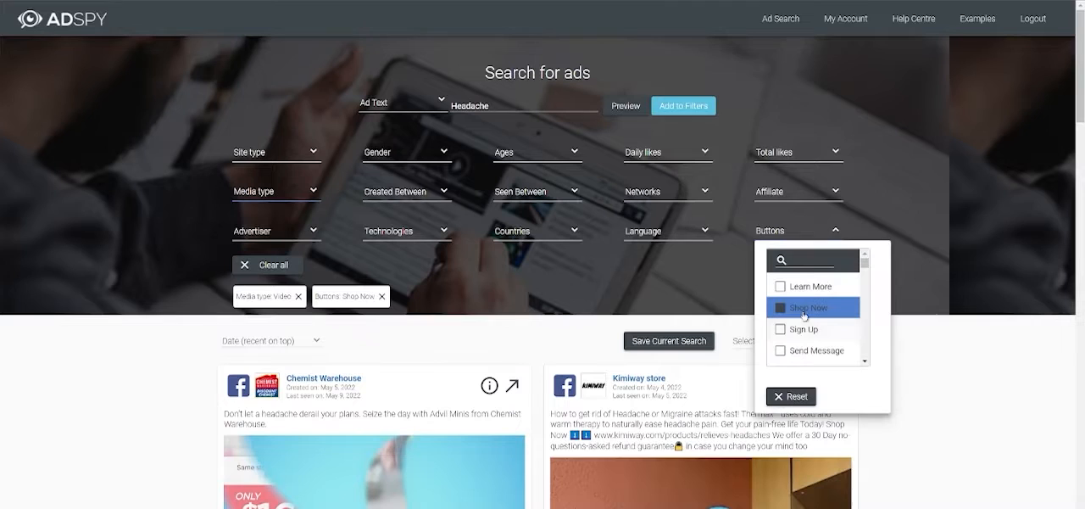
{"action": "left_click", "coordinate": [878, 207]}
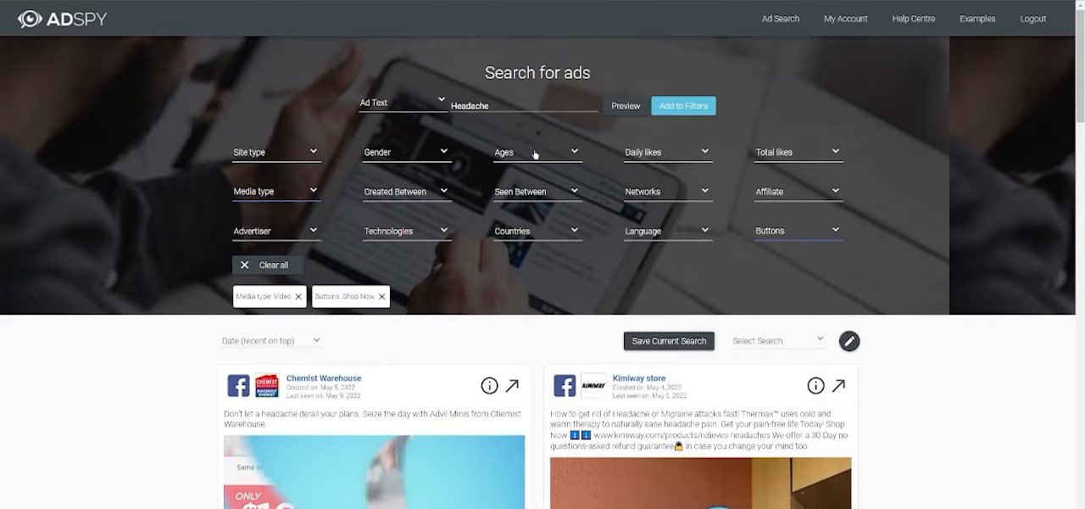
- Preview the Headache ads and highlight the pain-relief hat ad's like count
{"action": "double_click", "coordinate": [497, 108]}
{"action": "left_click", "coordinate": [624, 107]}
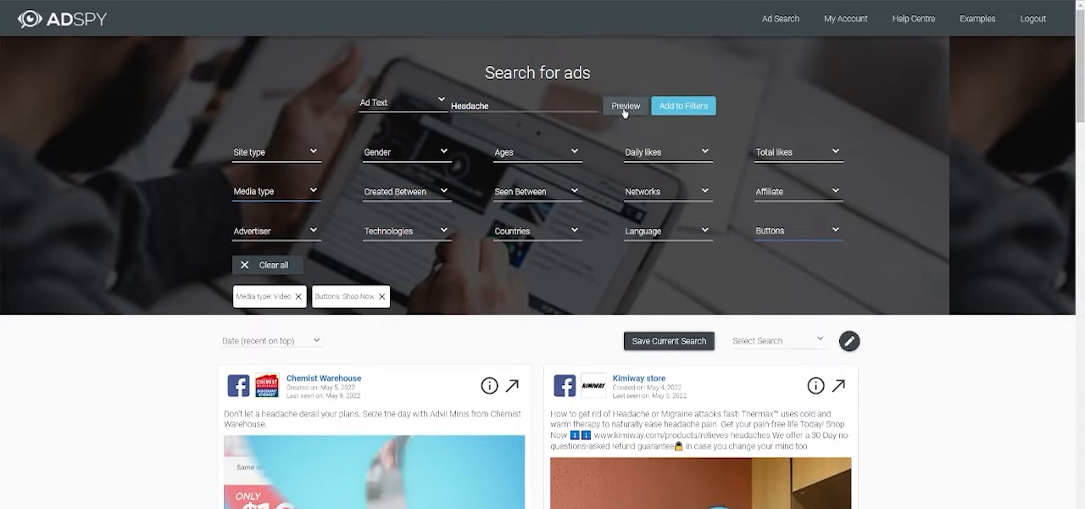
{"action": "scroll", "coordinate": [623, 116], "scroll_direction": "down", "scroll_amount": 4}
{"action": "scroll", "coordinate": [475, 216], "scroll_direction": "down", "scroll_amount": 4}
{"action": "scroll", "coordinate": [475, 216], "scroll_direction": "up", "scroll_amount": 1}
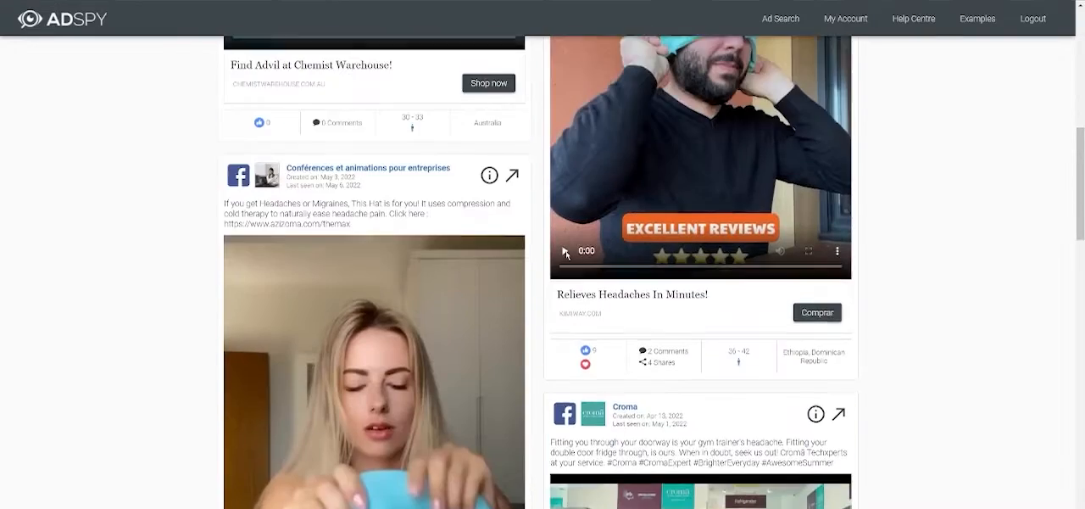
{"action": "scroll", "coordinate": [682, 359], "scroll_direction": "up", "scroll_amount": 1}
{"action": "scroll", "coordinate": [573, 362], "scroll_direction": "down", "scroll_amount": 4}
{"action": "scroll", "coordinate": [437, 329], "scroll_direction": "down", "scroll_amount": 2}
{"action": "scroll", "coordinate": [661, 292], "scroll_direction": "down", "scroll_amount": 3}
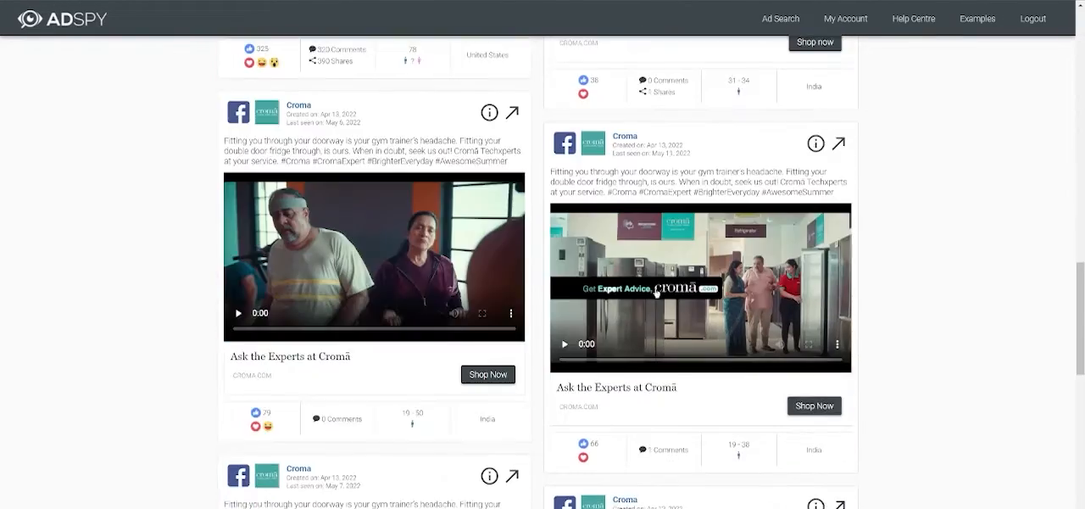
{"action": "scroll", "coordinate": [358, 310], "scroll_direction": "down", "scroll_amount": 4}
{"action": "scroll", "coordinate": [357, 310], "scroll_direction": "down", "scroll_amount": 4}
{"action": "scroll", "coordinate": [466, 362], "scroll_direction": "down", "scroll_amount": 4}
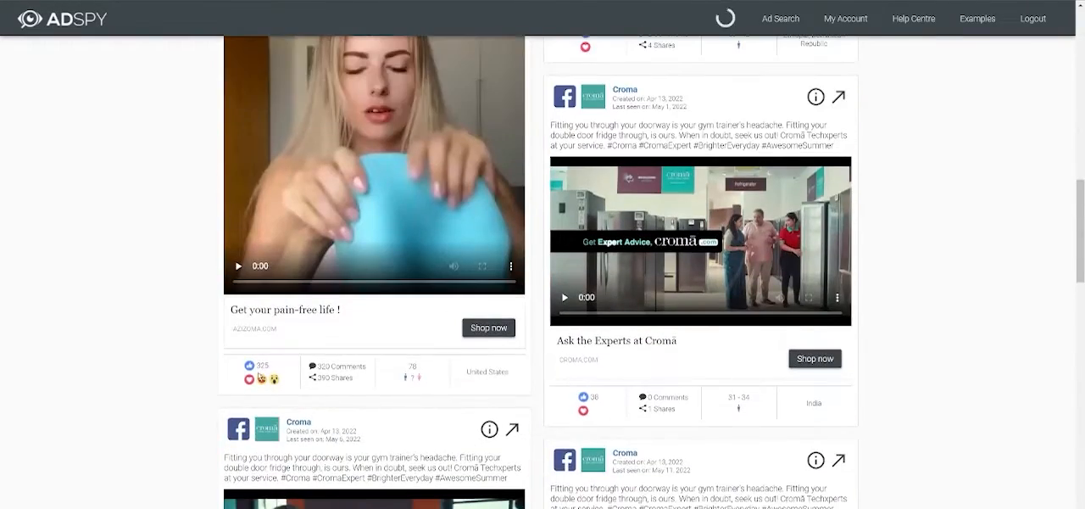
{"action": "double_click", "coordinate": [263, 365]}
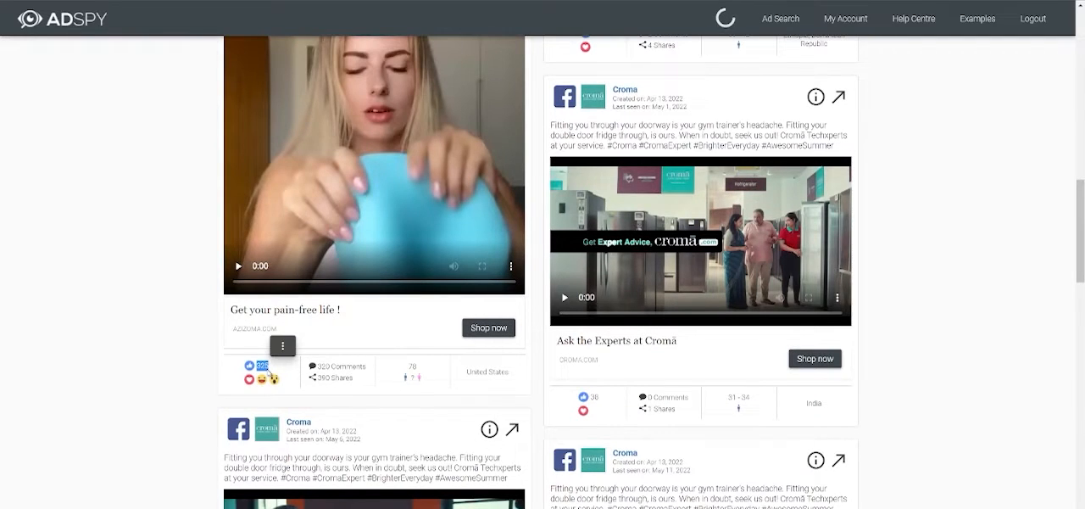
{"action": "scroll", "coordinate": [482, 215], "scroll_direction": "up", "scroll_amount": 3}
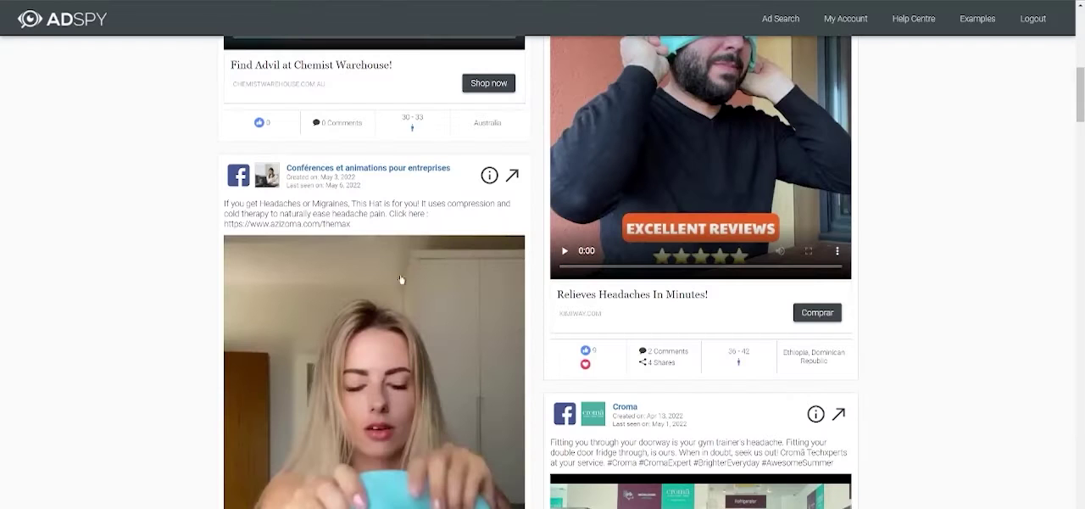
{"action": "scroll", "coordinate": [401, 279], "scroll_direction": "down", "scroll_amount": 1}
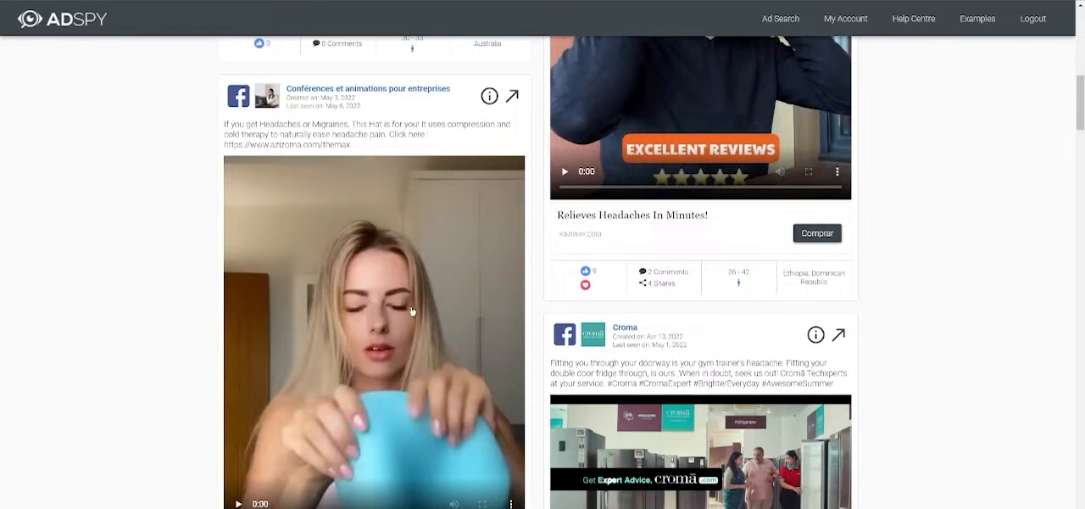
{"action": "scroll", "coordinate": [405, 357], "scroll_direction": "down", "scroll_amount": 1}
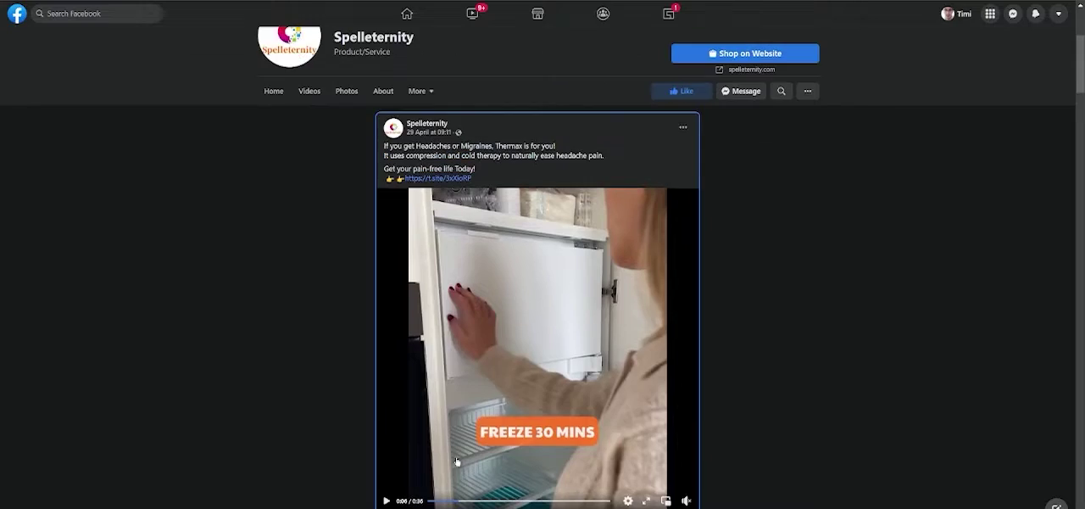
{"action": "scroll", "coordinate": [476, 367], "scroll_direction": "down", "scroll_amount": 1}
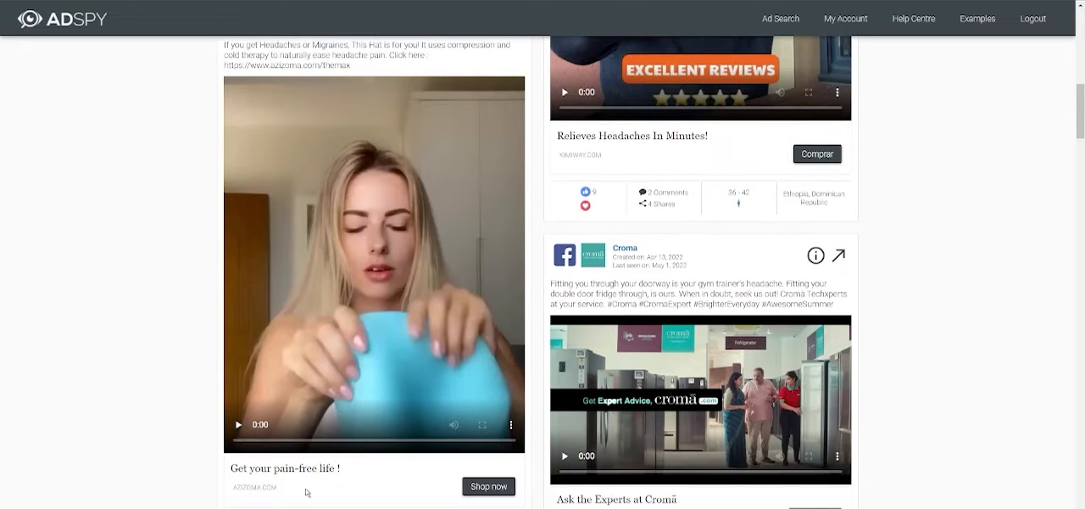
{"action": "scroll", "coordinate": [307, 492], "scroll_direction": "down", "scroll_amount": 1}
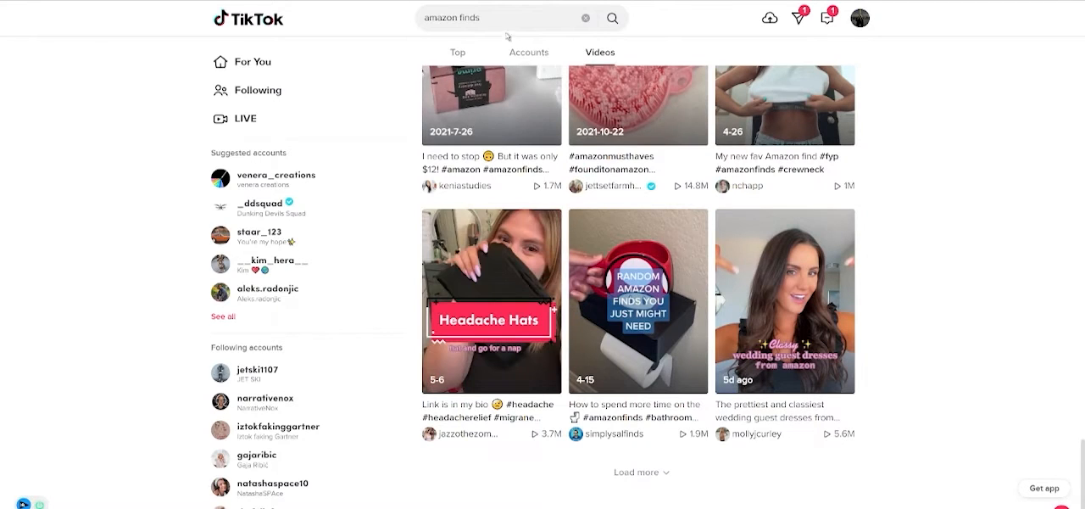
- Search TikTok for 'tiktok made me buy it' and open thehinokiri's sleep and dry skin video
{"action": "double_click", "coordinate": [506, 21]}
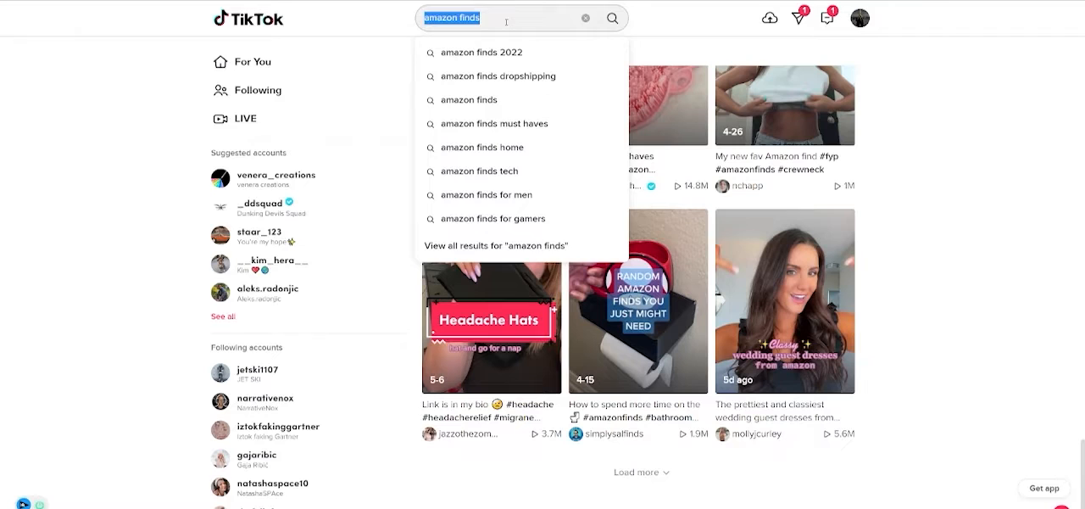
{"action": "type", "text": "tiktok made me"}
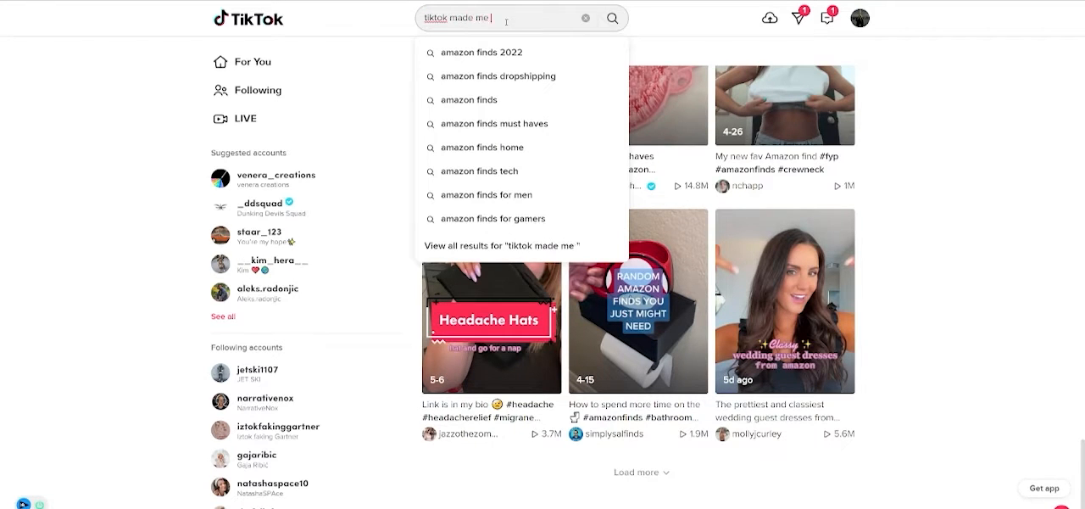
{"action": "type", "text": "t"}
{"action": "key", "text": "Return"}
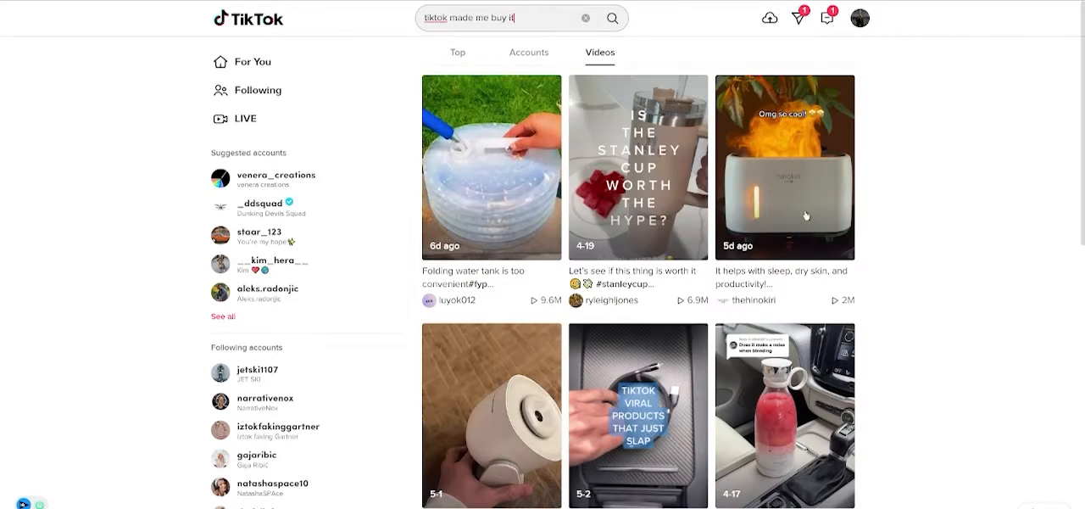
{"action": "scroll", "coordinate": [532, 275], "scroll_direction": "down", "scroll_amount": 2}
{"action": "scroll", "coordinate": [533, 276], "scroll_direction": "up", "scroll_amount": 2}
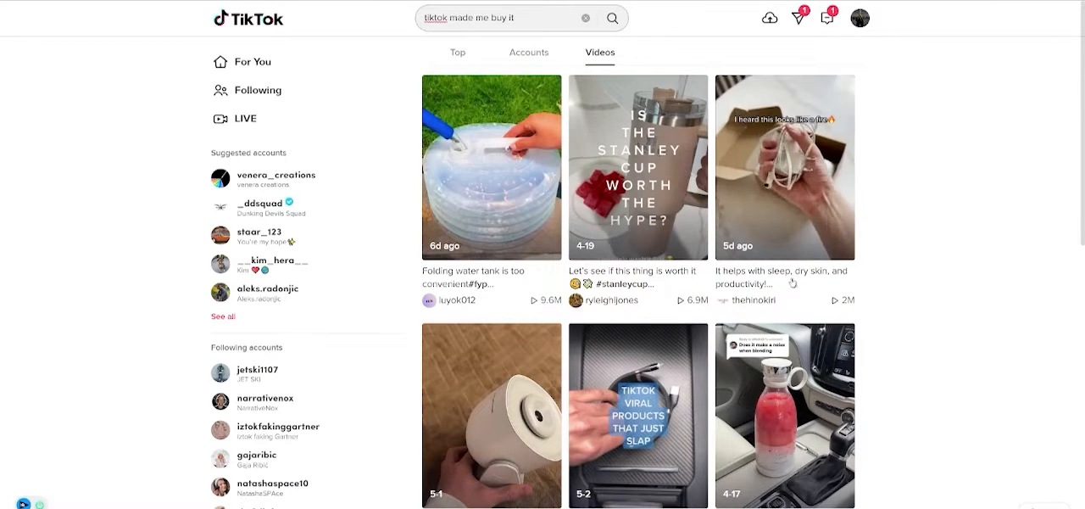
{"action": "left_click", "coordinate": [799, 221]}
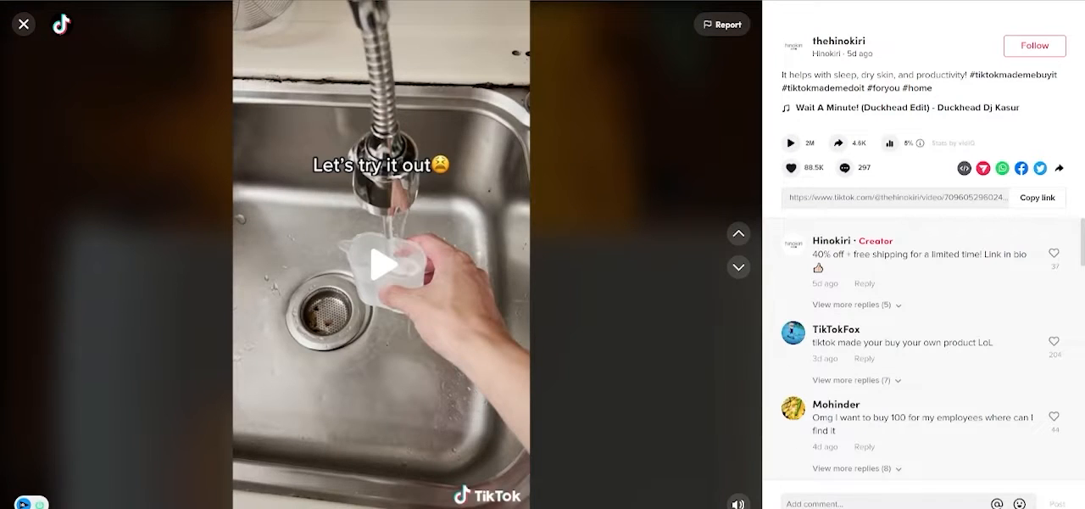
- Load aliexpress.com in a new browser tab
{"action": "key", "text": "ctrl+t"}
{"action": "type", "text": "aliexpress"}
{"action": "key", "text": "Return"}
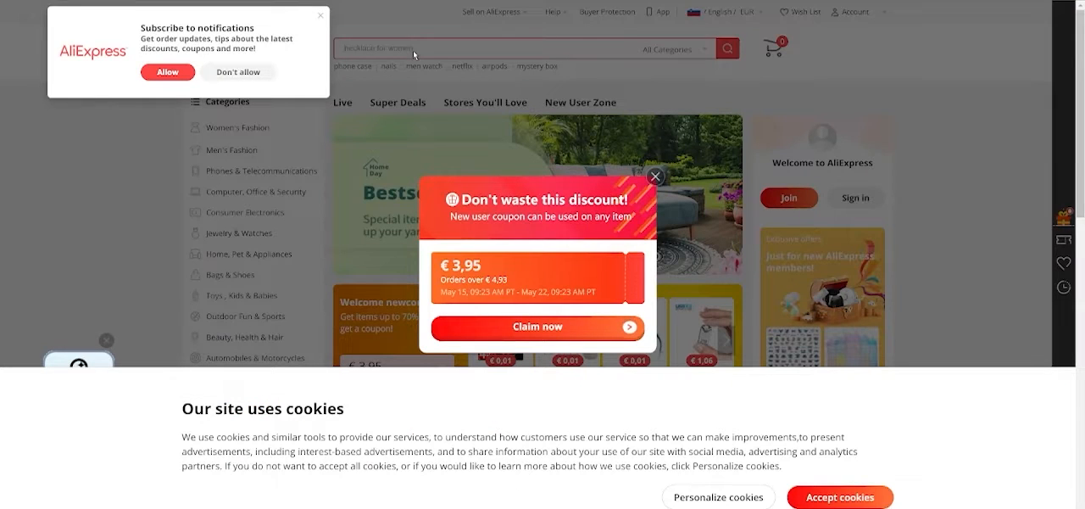
- Clear the discount popup, cookie notice and notification prompt on AliExpress
{"action": "left_click", "coordinate": [656, 176]}
{"action": "left_click", "coordinate": [835, 498]}
{"action": "mouse_move", "coordinate": [602, 339]}
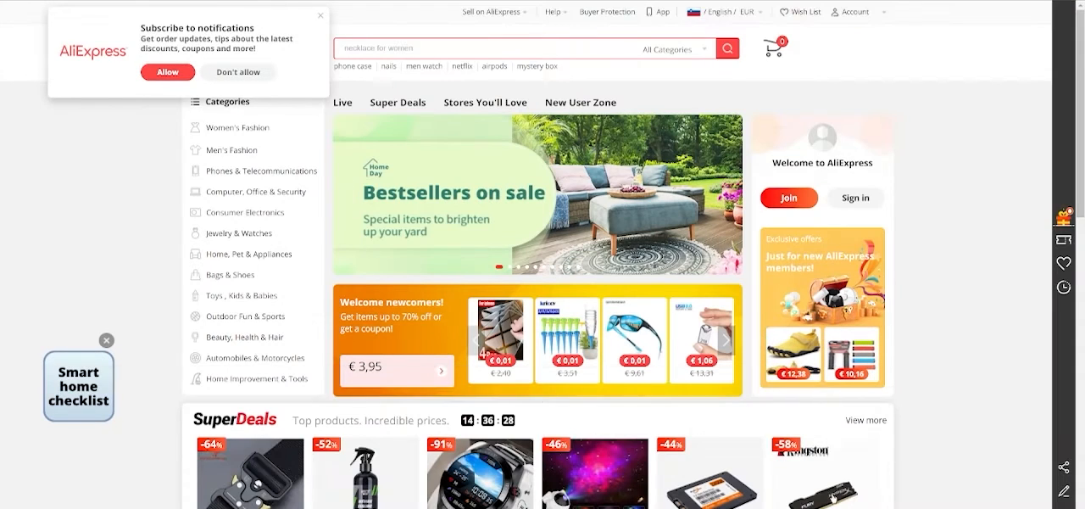
{"action": "left_click", "coordinate": [320, 16]}
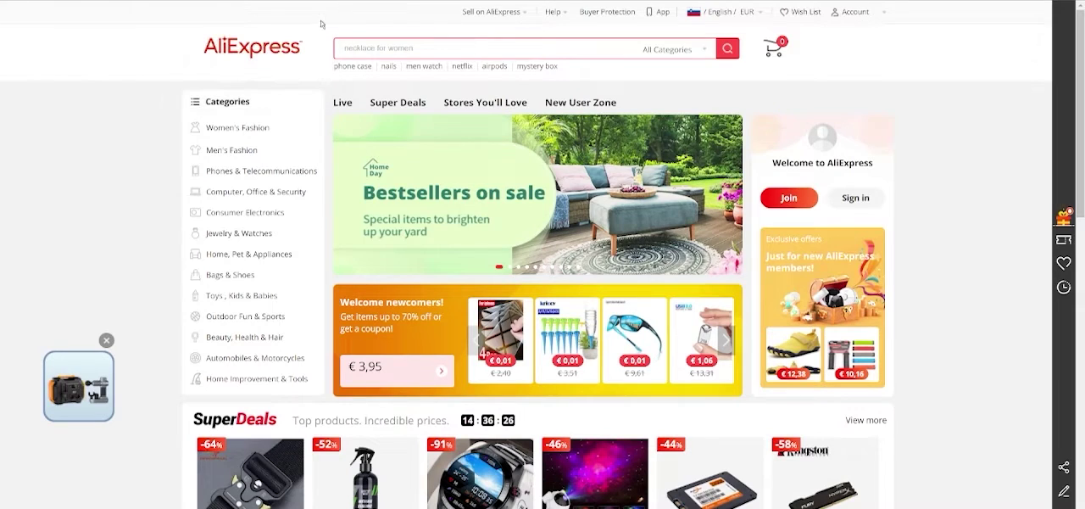
- Search 'mini fire purifier' and play the flame diffuser listing's product video
{"action": "left_click", "coordinate": [362, 40]}
{"action": "type", "text": "mini"}
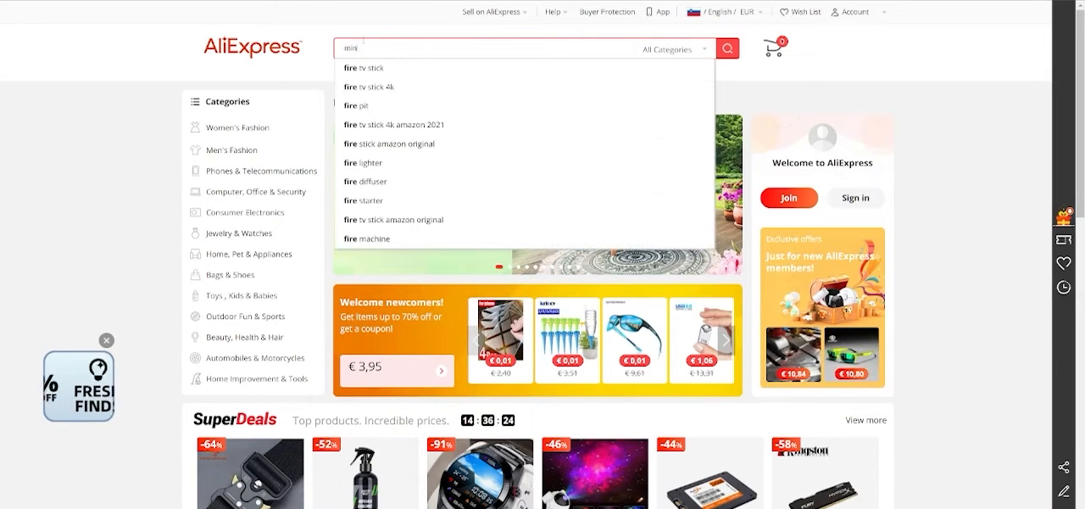
{"action": "type", "text": " fire purif"}
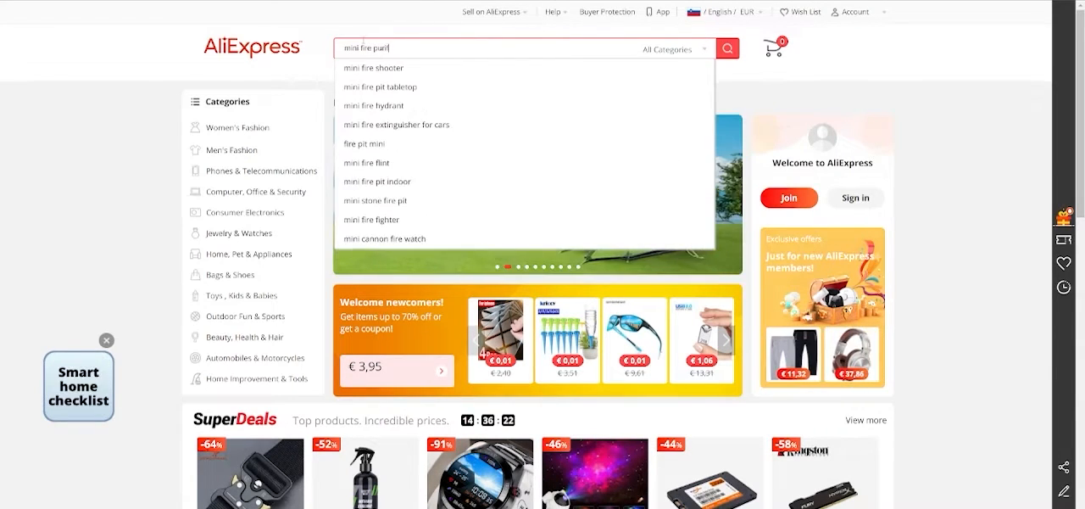
{"action": "type", "text": "ier"}
{"action": "key", "text": "Return"}
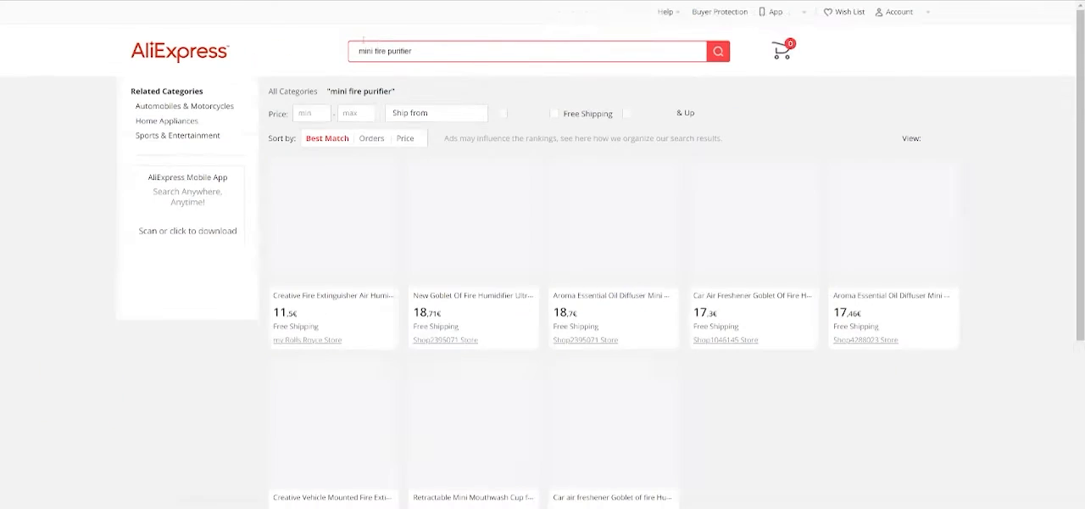
{"action": "scroll", "coordinate": [503, 164], "scroll_direction": "down", "scroll_amount": 2}
{"action": "scroll", "coordinate": [503, 164], "scroll_direction": "down", "scroll_amount": 2}
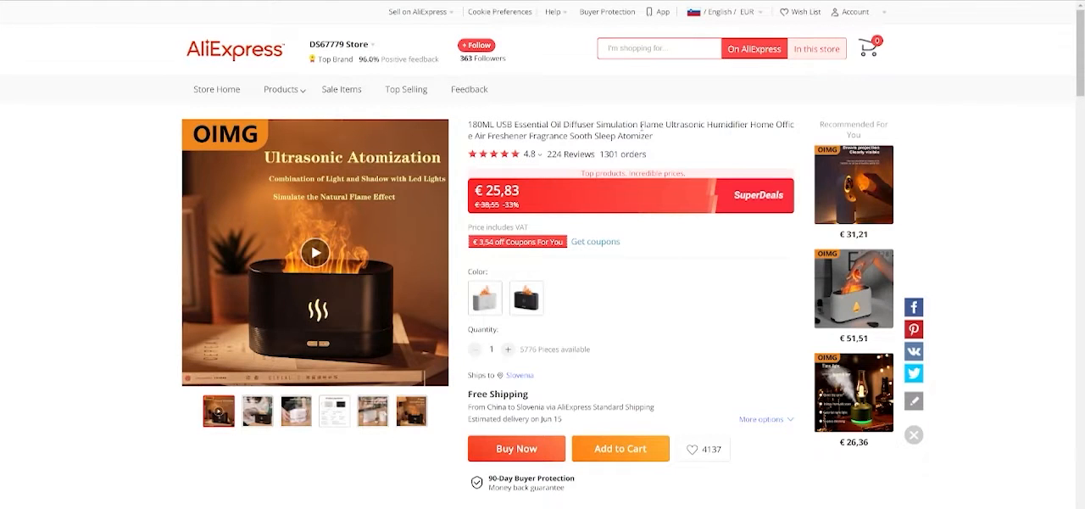
{"action": "left_click", "coordinate": [303, 261]}
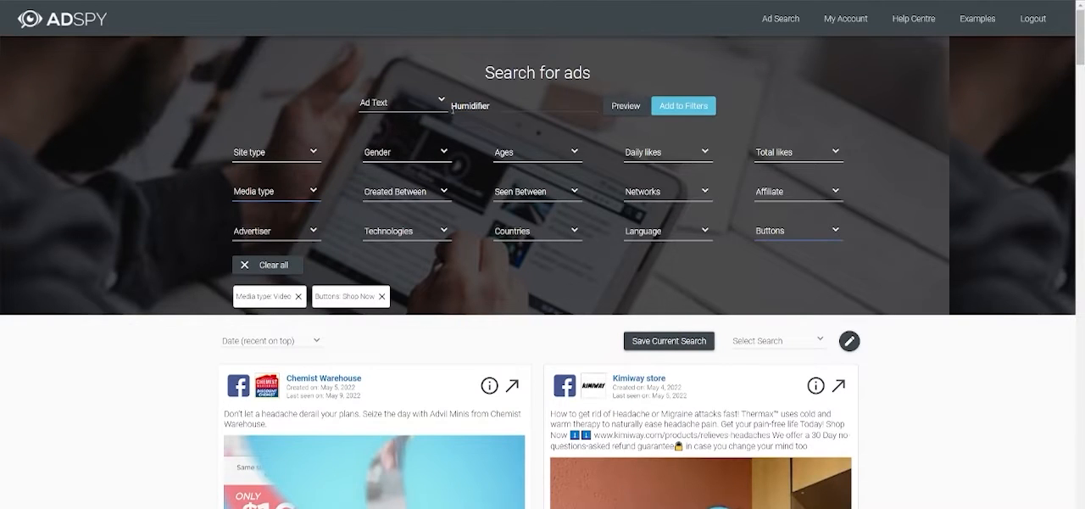
- Preview Humidifier ads and select the HousewareAdora ad's created and last-seen dates
{"action": "left_click", "coordinate": [625, 106]}
{"action": "scroll", "coordinate": [610, 284], "scroll_direction": "down", "scroll_amount": 5}
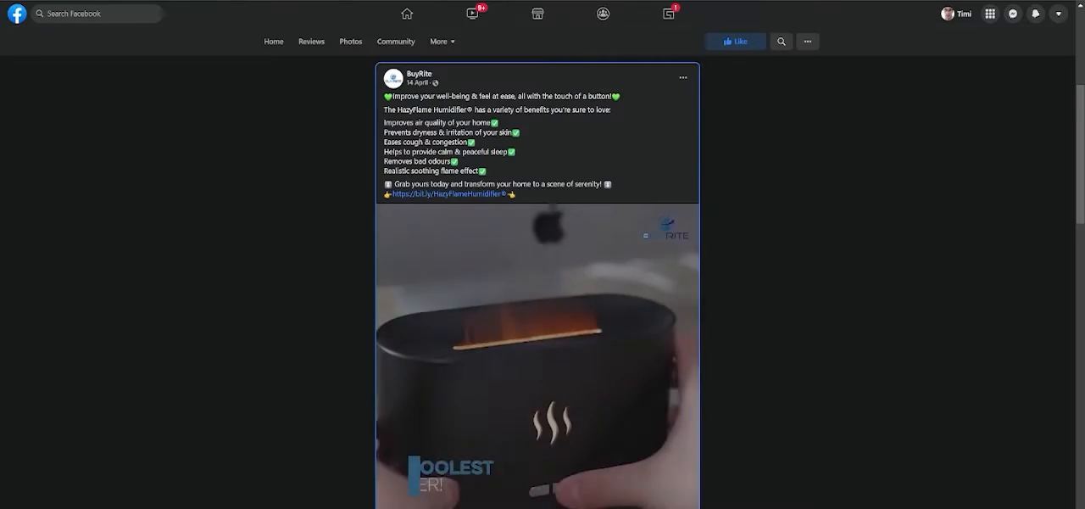
{"action": "scroll", "coordinate": [645, 395], "scroll_direction": "down", "scroll_amount": 1}
{"action": "scroll", "coordinate": [646, 395], "scroll_direction": "down", "scroll_amount": 1}
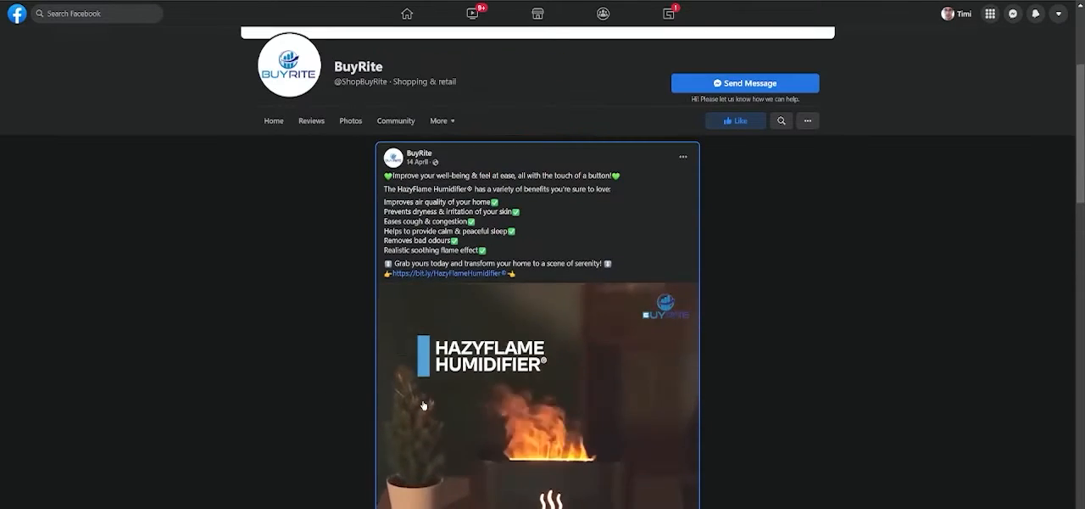
{"action": "scroll", "coordinate": [541, 192], "scroll_direction": "down", "scroll_amount": 5}
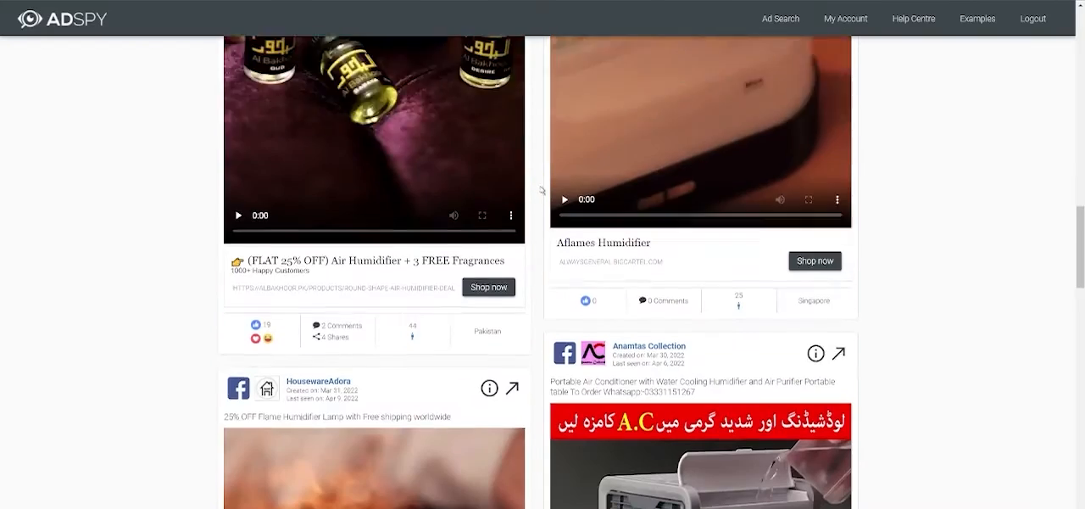
{"action": "scroll", "coordinate": [541, 191], "scroll_direction": "down", "scroll_amount": 5}
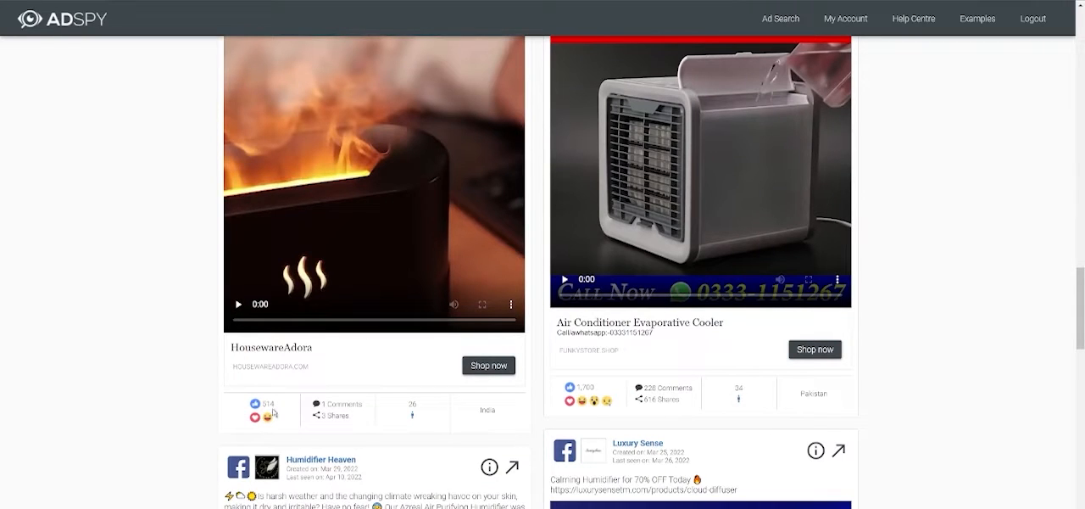
{"action": "scroll", "coordinate": [458, 273], "scroll_direction": "up", "scroll_amount": 4}
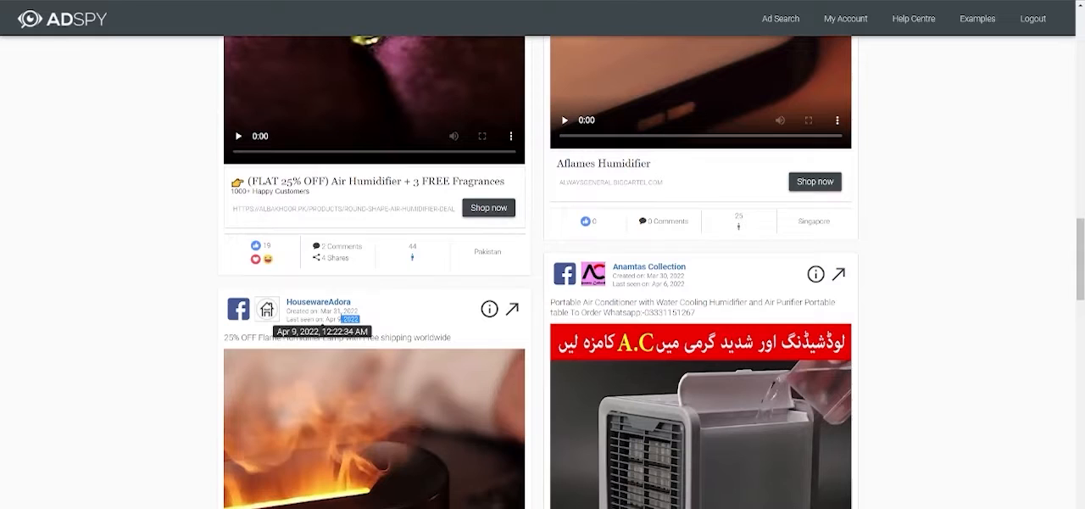
{"action": "triple_click", "coordinate": [303, 314]}
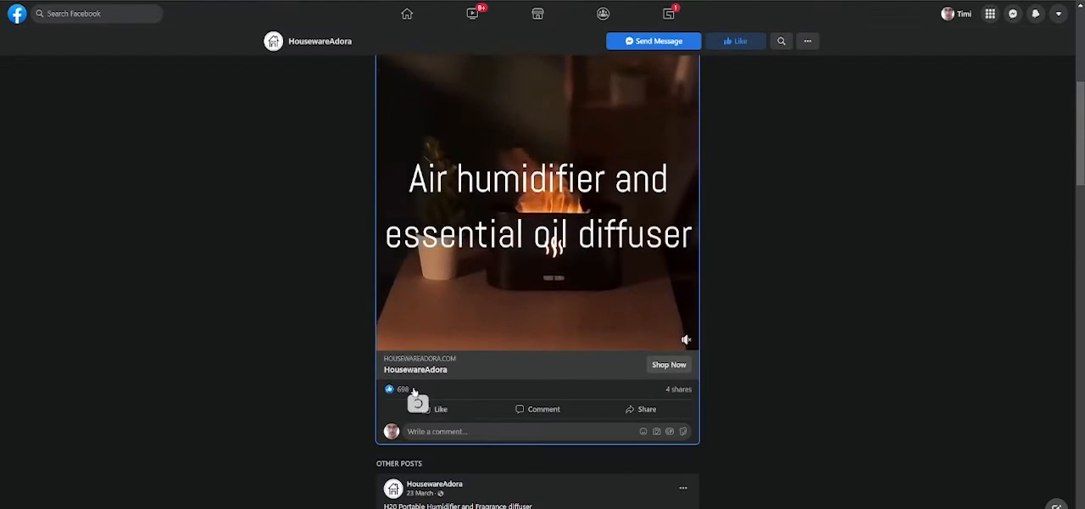
{"action": "scroll", "coordinate": [536, 323], "scroll_direction": "up", "scroll_amount": 1}
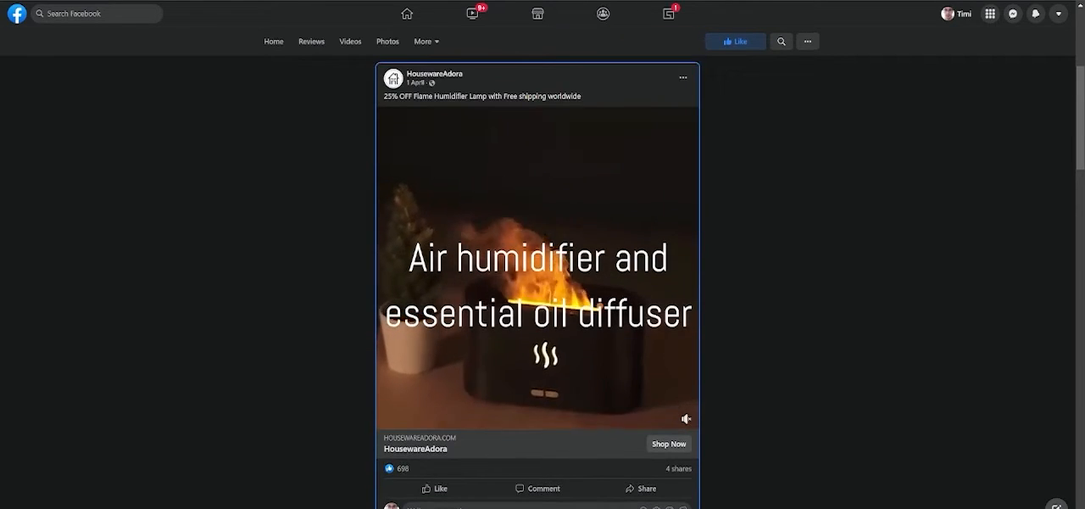
{"action": "scroll", "coordinate": [450, 287], "scroll_direction": "up", "scroll_amount": 1}
{"action": "scroll", "coordinate": [449, 288], "scroll_direction": "down", "scroll_amount": 2}
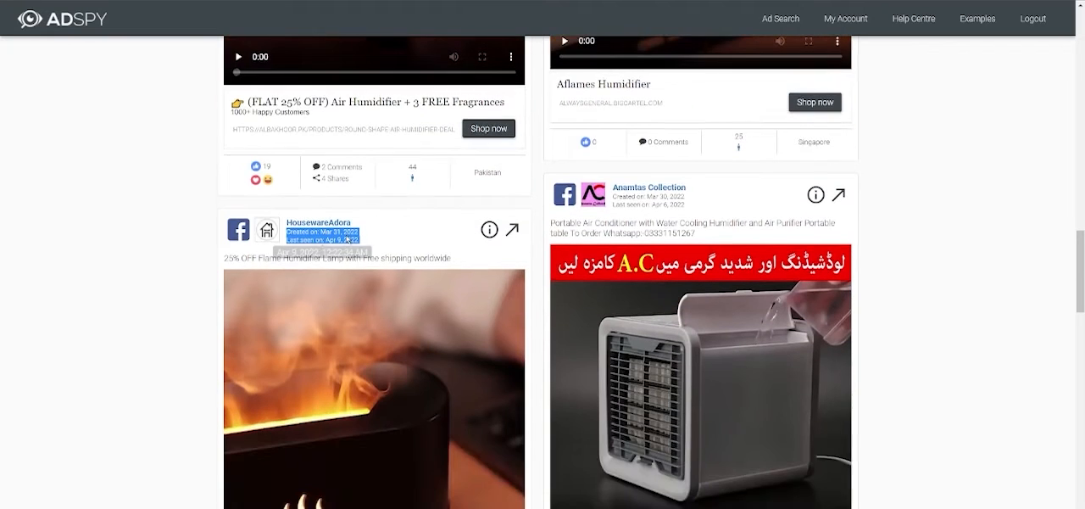
{"action": "scroll", "coordinate": [450, 287], "scroll_direction": "down", "scroll_amount": 2}
{"action": "scroll", "coordinate": [424, 246], "scroll_direction": "up", "scroll_amount": 1}
{"action": "scroll", "coordinate": [399, 210], "scroll_direction": "down", "scroll_amount": 1}
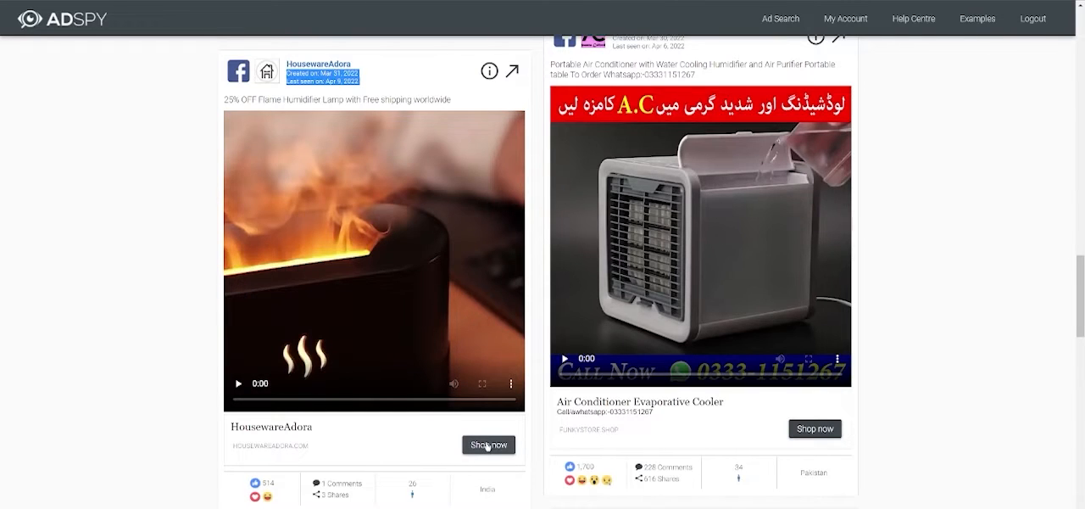
- Open the HousewareAdora ad's details, view its video alone and save it to disk
{"action": "left_click", "coordinate": [366, 301]}
{"action": "scroll", "coordinate": [366, 301], "scroll_direction": "down", "scroll_amount": 1}
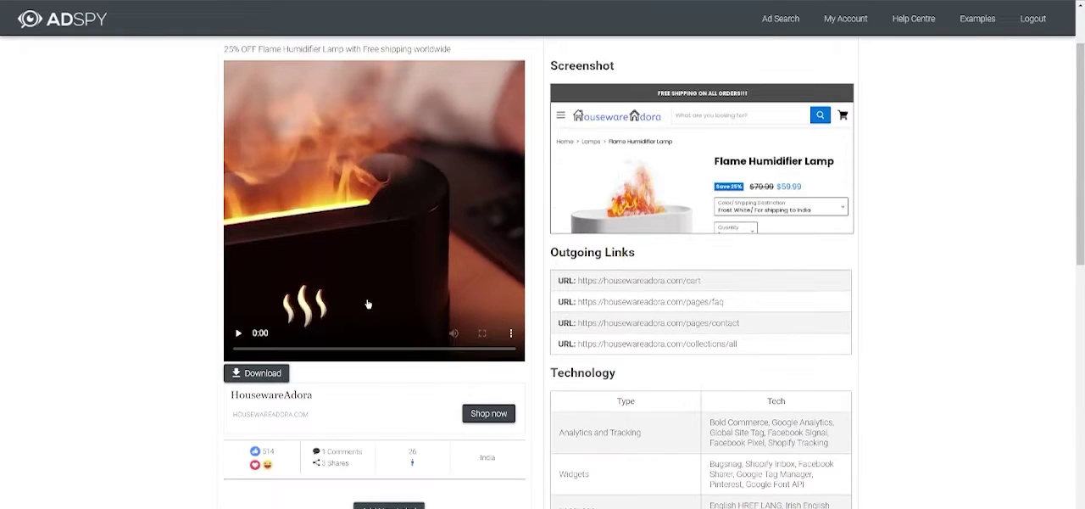
{"action": "left_click", "coordinate": [254, 374]}
{"action": "right_click", "coordinate": [467, 219]}
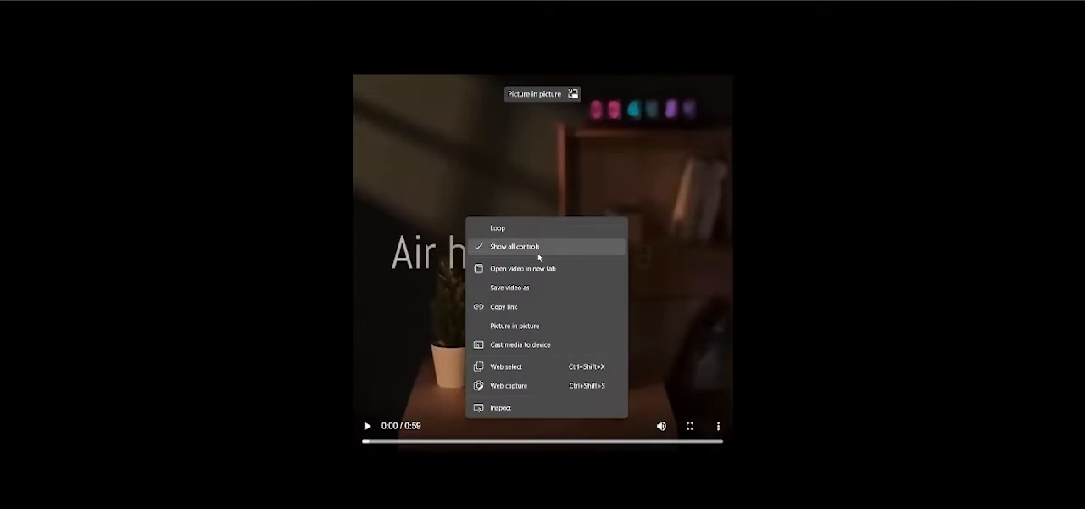
{"action": "left_click", "coordinate": [528, 289]}
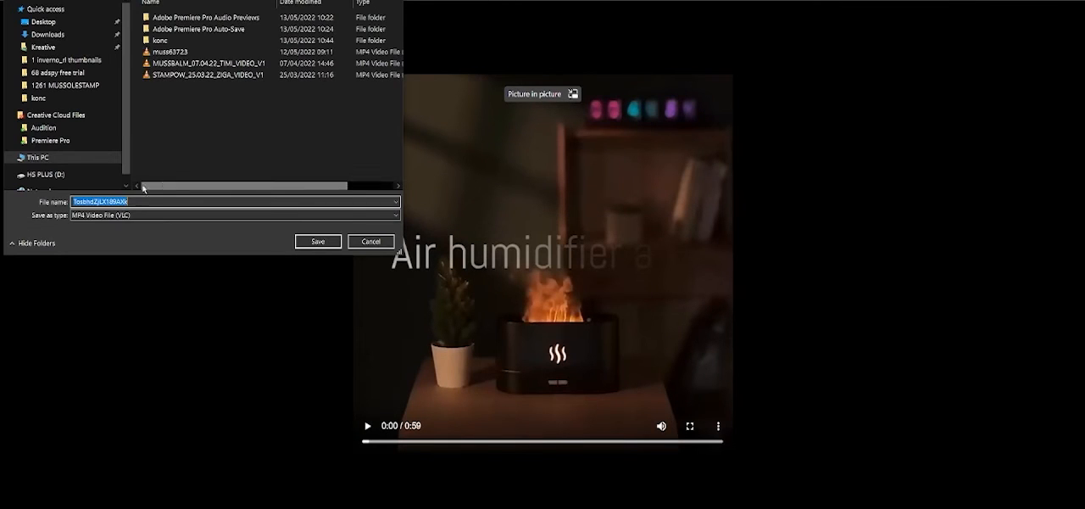
{"action": "left_click", "coordinate": [370, 242]}
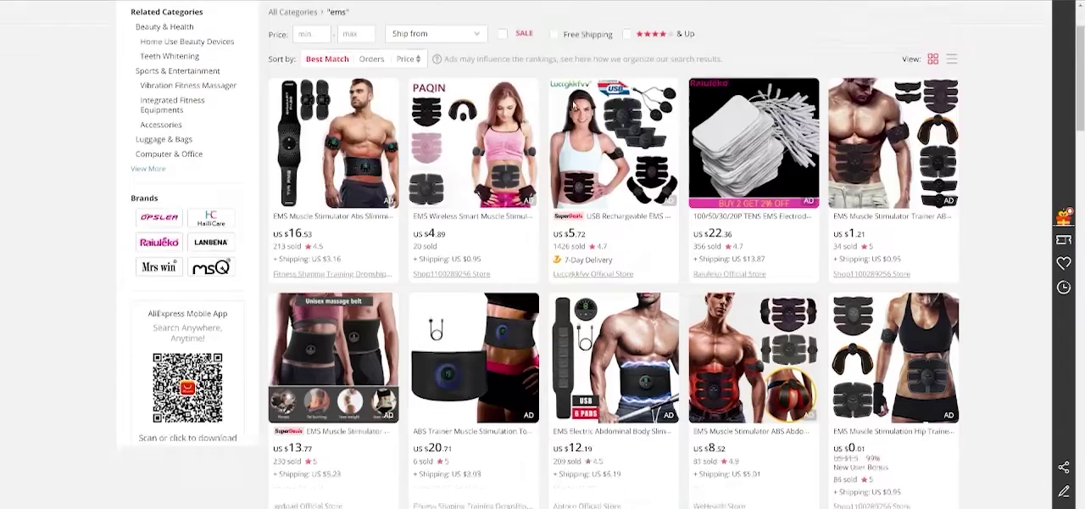
{"action": "scroll", "coordinate": [574, 105], "scroll_direction": "down", "scroll_amount": 3}
{"action": "scroll", "coordinate": [636, 135], "scroll_direction": "down", "scroll_amount": 3}
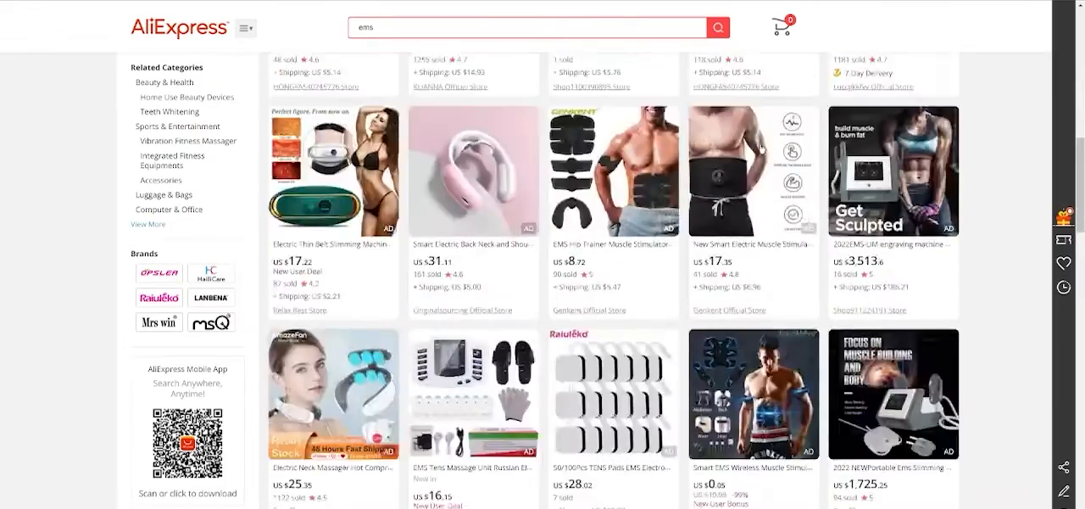
{"action": "scroll", "coordinate": [720, 170], "scroll_direction": "down", "scroll_amount": 3}
{"action": "scroll", "coordinate": [817, 199], "scroll_direction": "down", "scroll_amount": 3}
{"action": "scroll", "coordinate": [817, 199], "scroll_direction": "down", "scroll_amount": 5}
{"action": "scroll", "coordinate": [720, 238], "scroll_direction": "down", "scroll_amount": 5}
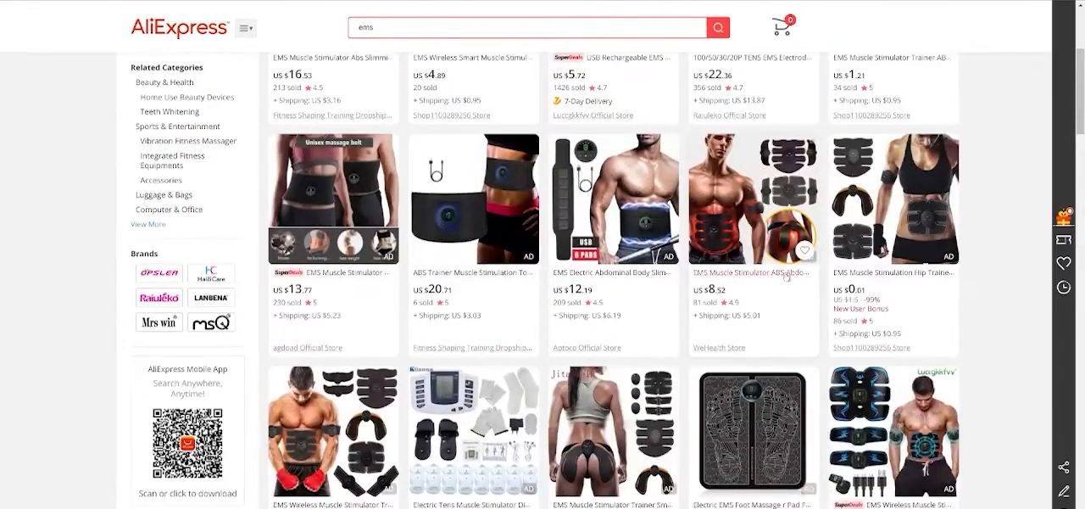
{"action": "scroll", "coordinate": [772, 284], "scroll_direction": "up", "scroll_amount": 3}
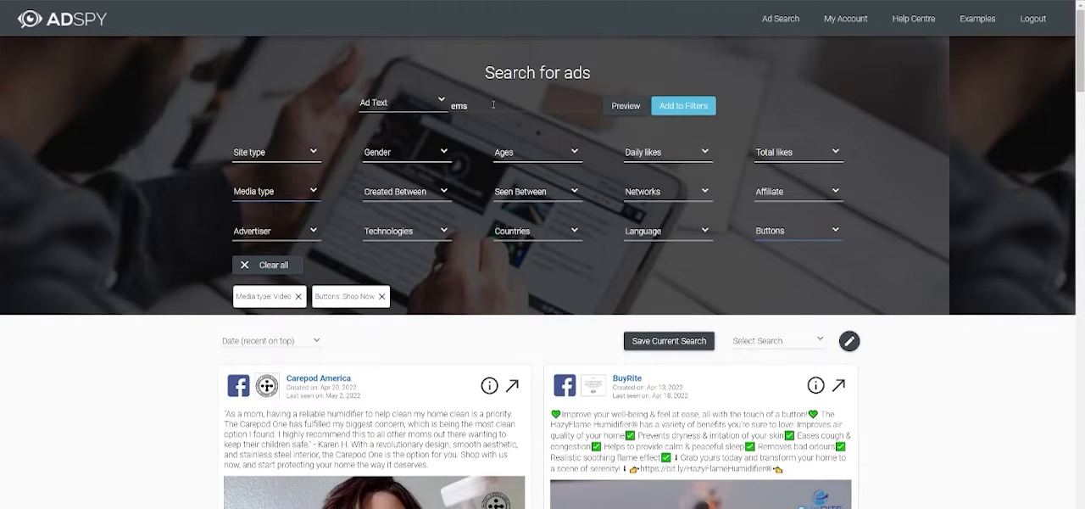
- Preview ads matching 'ems' and play the Danish and Finnish EMS device ad videos
{"action": "left_click", "coordinate": [605, 109]}
{"action": "scroll", "coordinate": [519, 346], "scroll_direction": "down", "scroll_amount": 5}
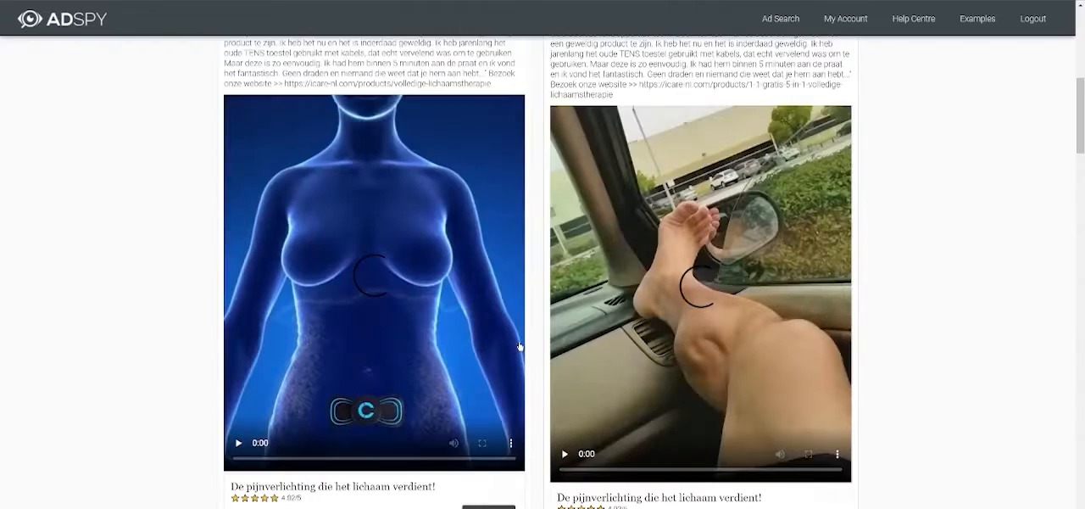
{"action": "scroll", "coordinate": [520, 346], "scroll_direction": "down", "scroll_amount": 1}
{"action": "scroll", "coordinate": [350, 234], "scroll_direction": "down", "scroll_amount": 5}
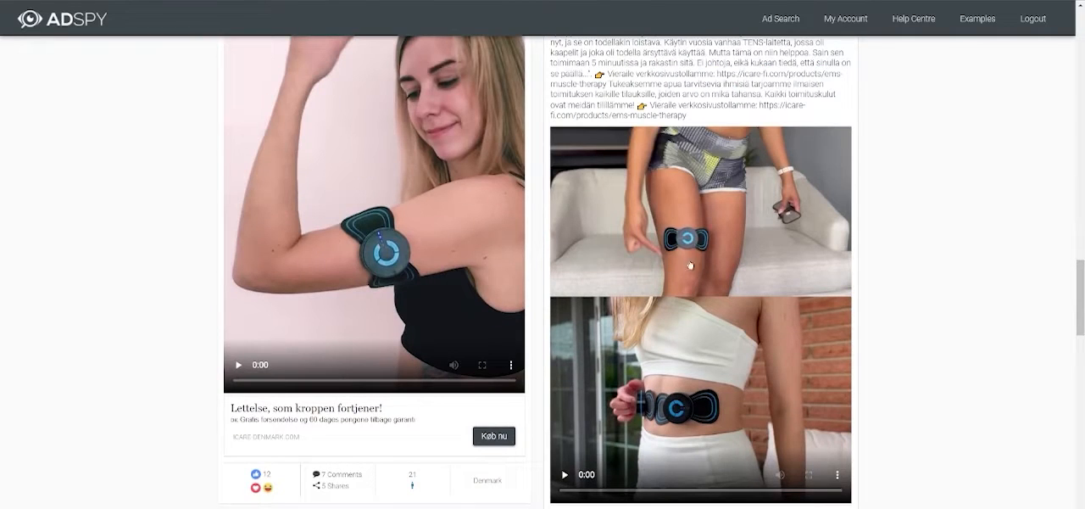
{"action": "scroll", "coordinate": [690, 266], "scroll_direction": "down", "scroll_amount": 4}
{"action": "scroll", "coordinate": [307, 308], "scroll_direction": "up", "scroll_amount": 4}
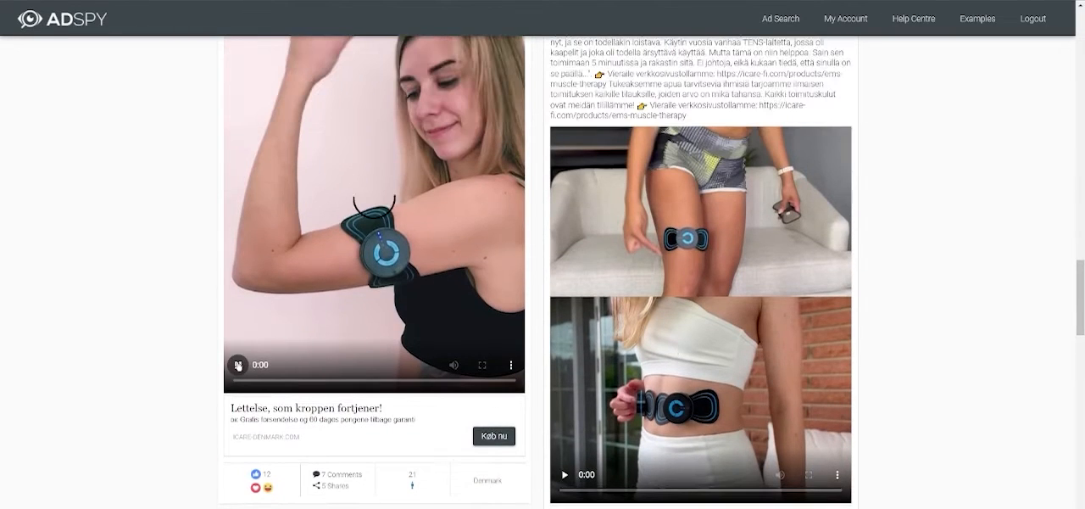
{"action": "left_click", "coordinate": [238, 364]}
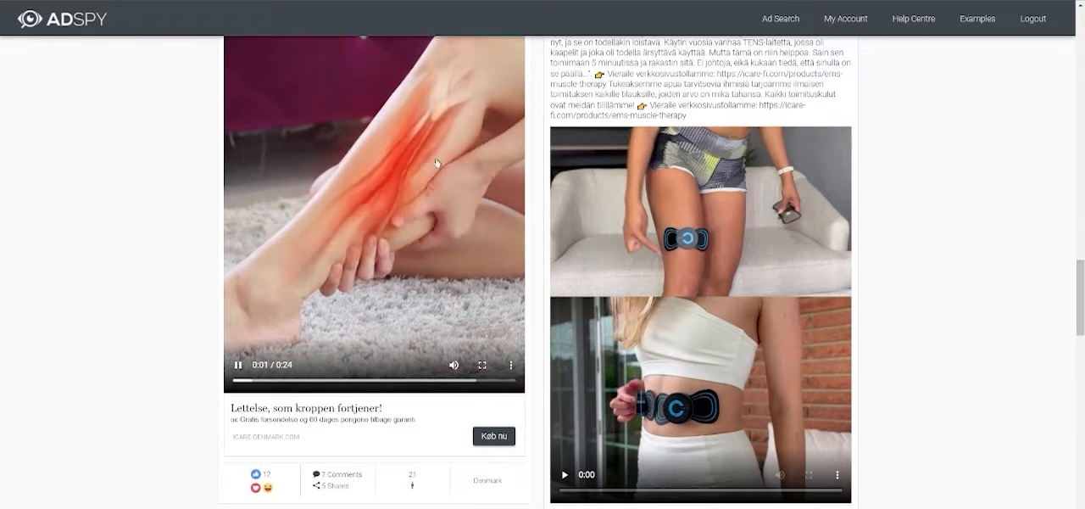
{"action": "scroll", "coordinate": [665, 325], "scroll_direction": "down", "scroll_amount": 2}
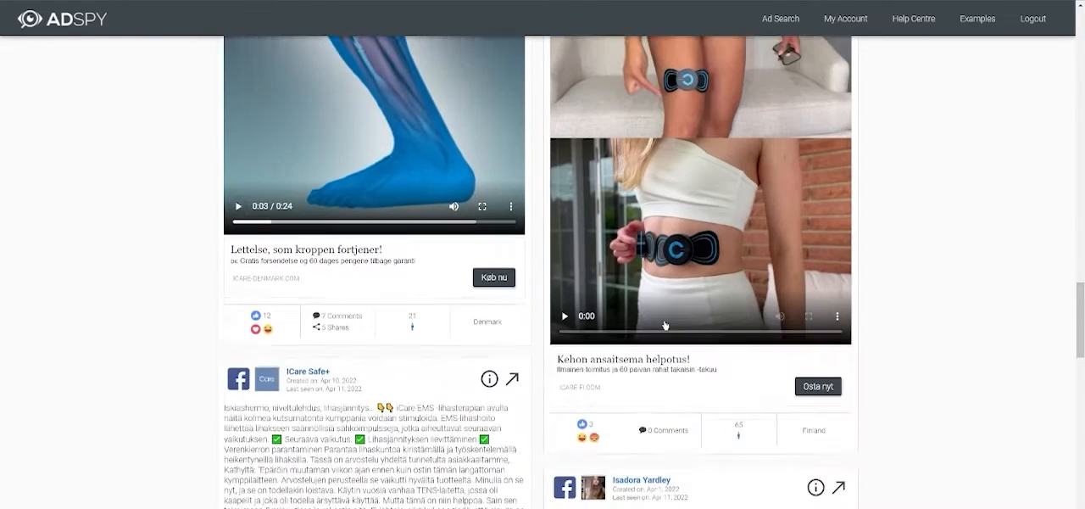
{"action": "left_click", "coordinate": [568, 325]}
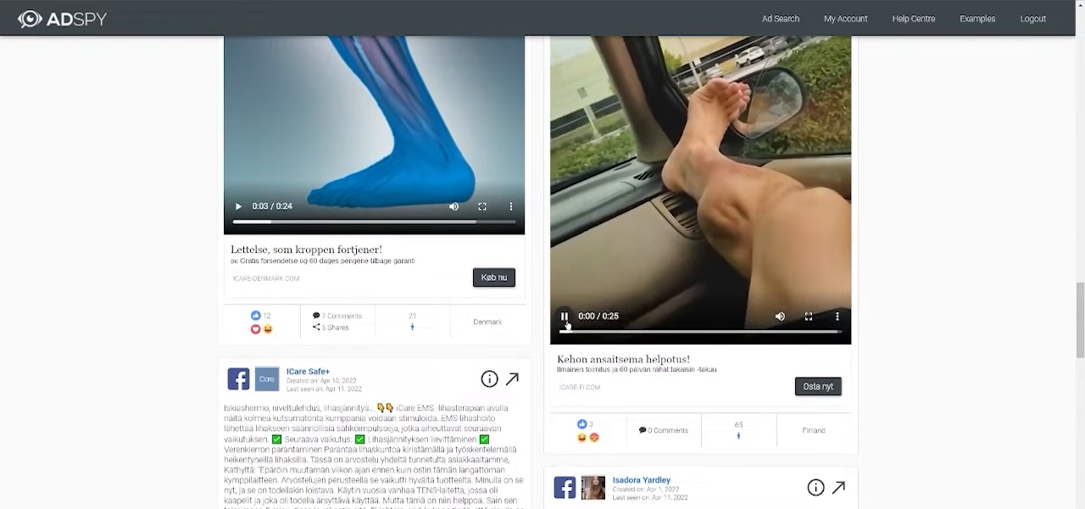
{"action": "scroll", "coordinate": [568, 326], "scroll_direction": "up", "scroll_amount": 1}
{"action": "scroll", "coordinate": [508, 313], "scroll_direction": "down", "scroll_amount": 3}
{"action": "scroll", "coordinate": [433, 298], "scroll_direction": "down", "scroll_amount": 5}
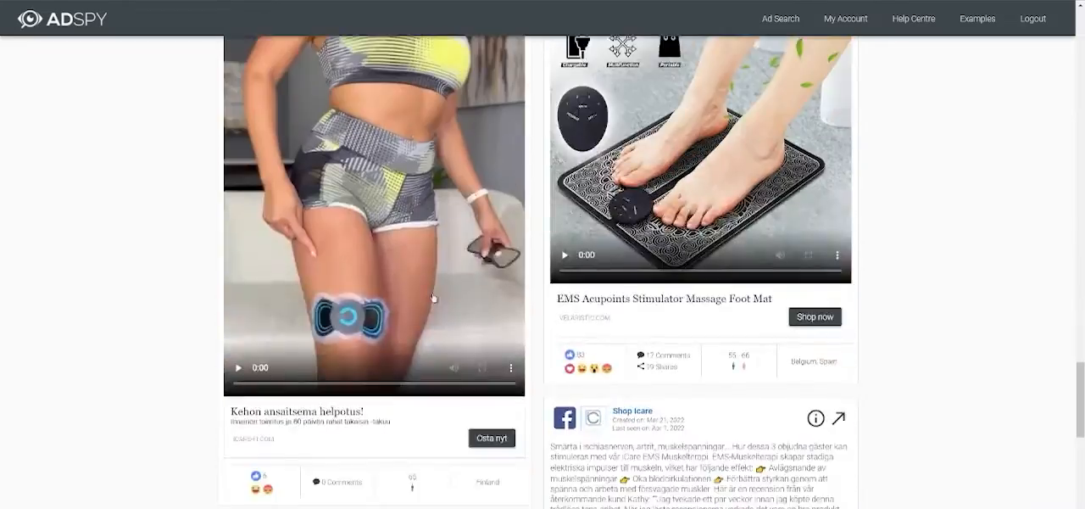
{"action": "scroll", "coordinate": [636, 289], "scroll_direction": "up", "scroll_amount": 2}
{"action": "scroll", "coordinate": [508, 238], "scroll_direction": "down", "scroll_amount": 4}
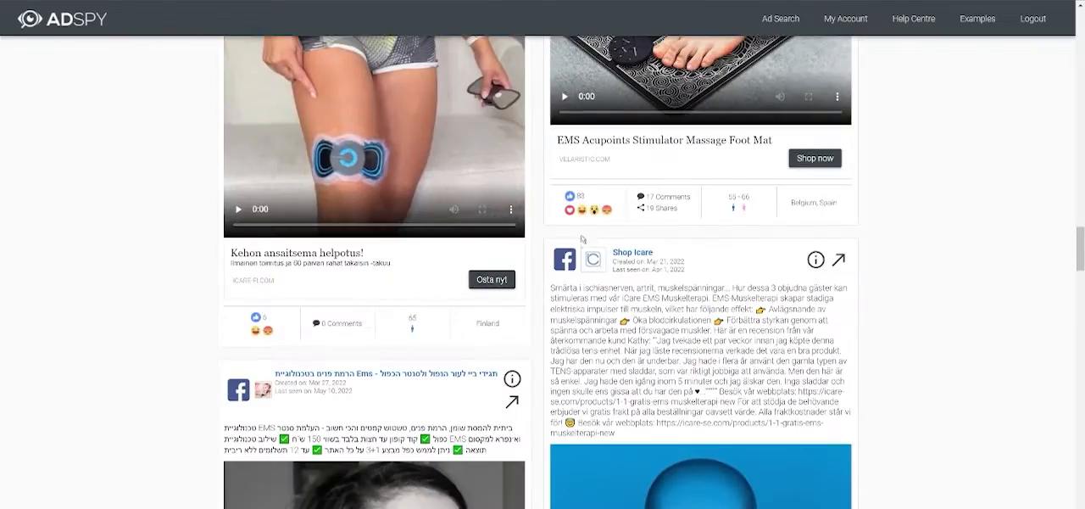
{"action": "scroll", "coordinate": [582, 243], "scroll_direction": "down", "scroll_amount": 3}
{"action": "scroll", "coordinate": [581, 242], "scroll_direction": "down", "scroll_amount": 5}
{"action": "scroll", "coordinate": [582, 243], "scroll_direction": "down", "scroll_amount": 3}
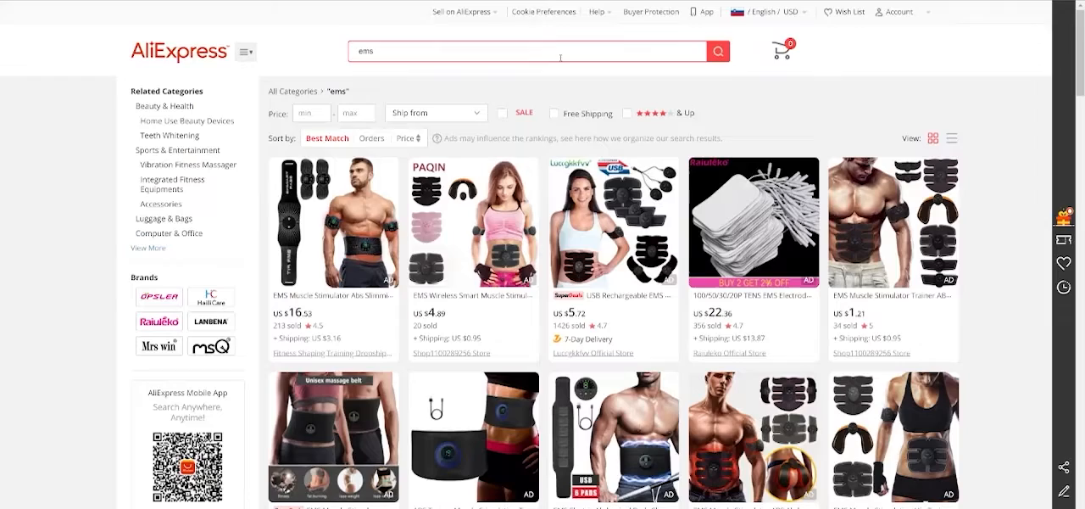
- Search AliExpress for 'bands' and reselect the search term
{"action": "left_click", "coordinate": [513, 51]}
{"action": "type", "text": "nds"}
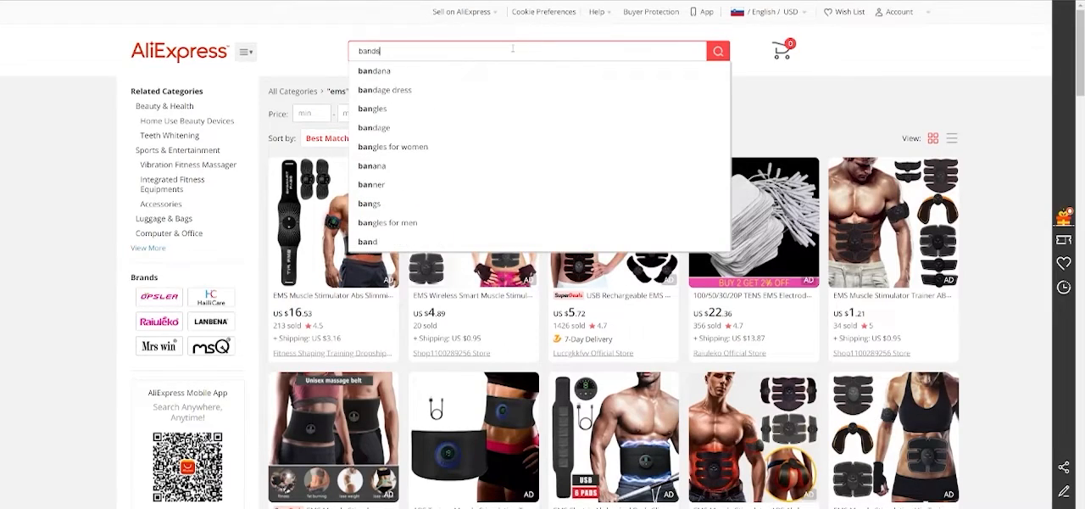
{"action": "key", "text": "Return"}
{"action": "scroll", "coordinate": [654, 273], "scroll_direction": "down", "scroll_amount": 5}
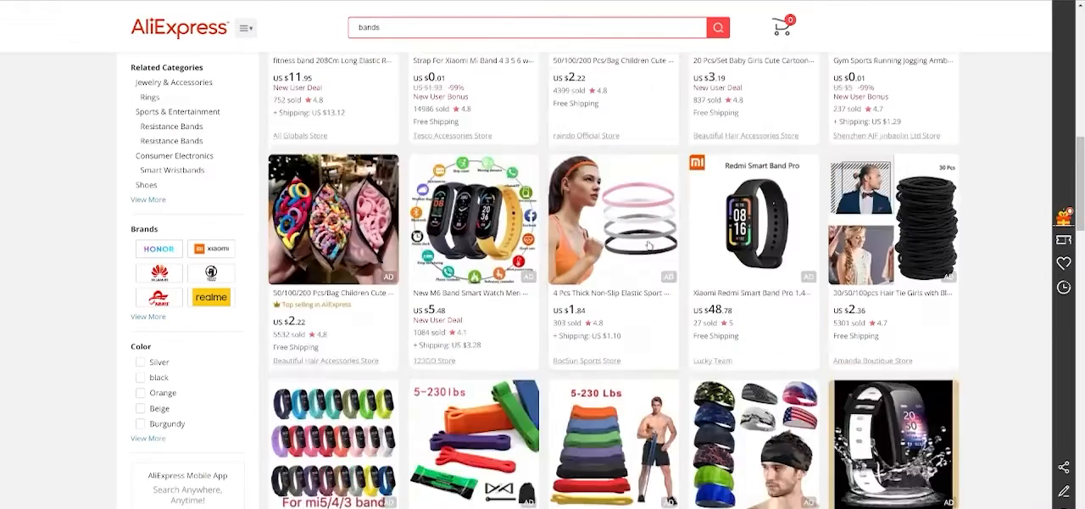
{"action": "scroll", "coordinate": [654, 273], "scroll_direction": "down", "scroll_amount": 5}
{"action": "scroll", "coordinate": [653, 273], "scroll_direction": "up", "scroll_amount": 2}
{"action": "scroll", "coordinate": [653, 273], "scroll_direction": "up", "scroll_amount": 2}
{"action": "scroll", "coordinate": [653, 273], "scroll_direction": "up", "scroll_amount": 3}
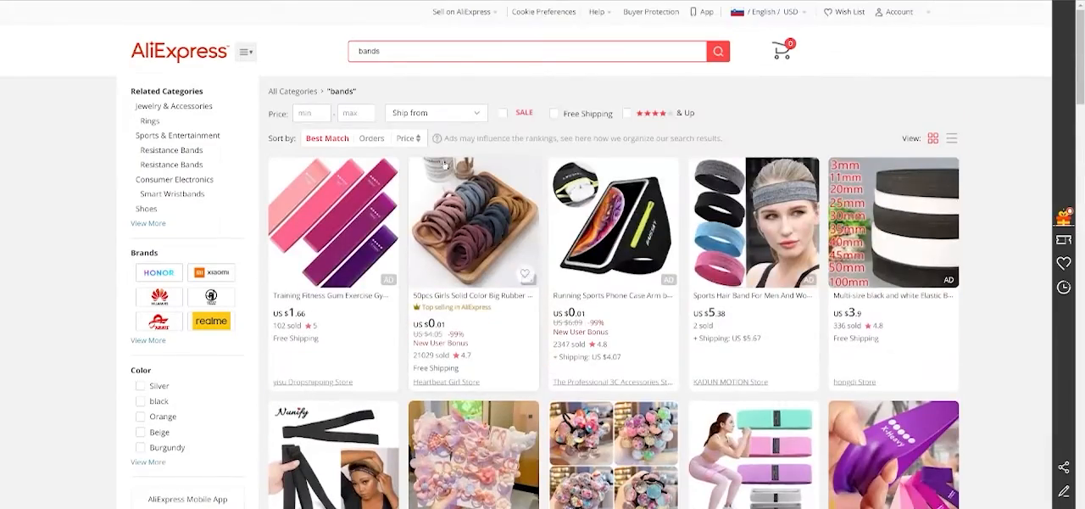
{"action": "double_click", "coordinate": [402, 57]}
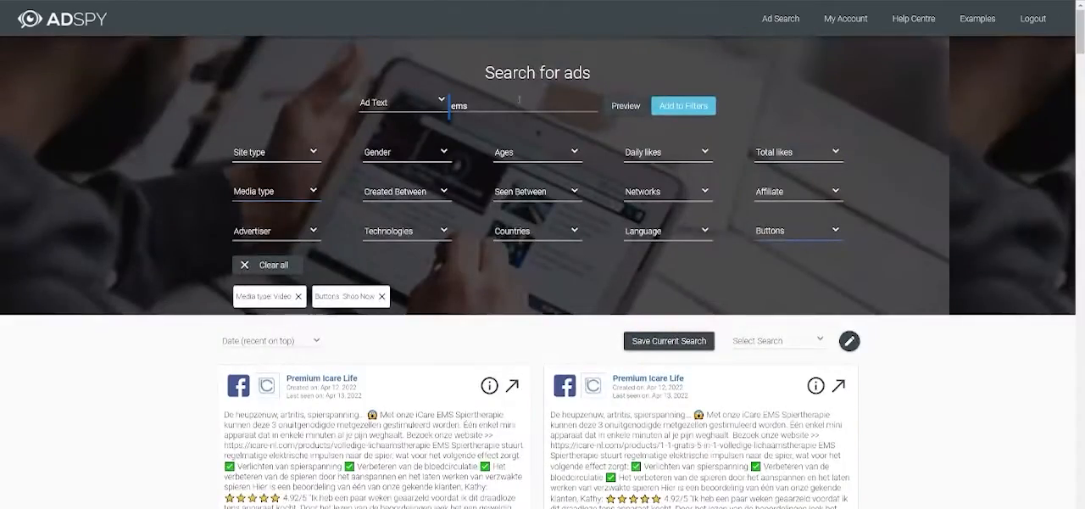
{"action": "type", "text": "bands fitness"}
- Preview 'bands' then 'bands fitness' ads and play the resistant fitness band ad video
{"action": "left_click", "coordinate": [632, 106]}
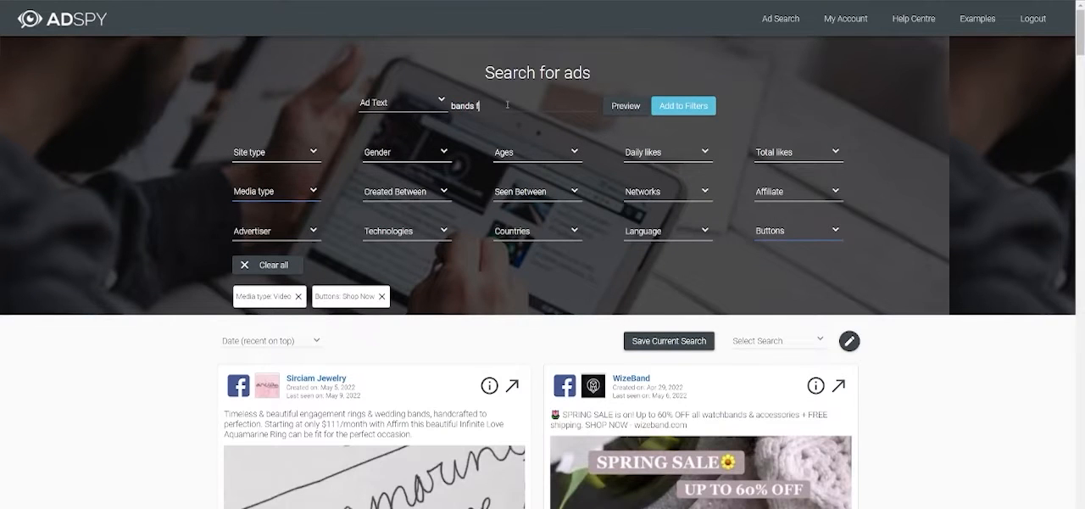
{"action": "left_click", "coordinate": [625, 104]}
{"action": "scroll", "coordinate": [600, 367], "scroll_direction": "down", "scroll_amount": 2}
{"action": "scroll", "coordinate": [600, 366], "scroll_direction": "down", "scroll_amount": 2}
{"action": "scroll", "coordinate": [601, 366], "scroll_direction": "down", "scroll_amount": 2}
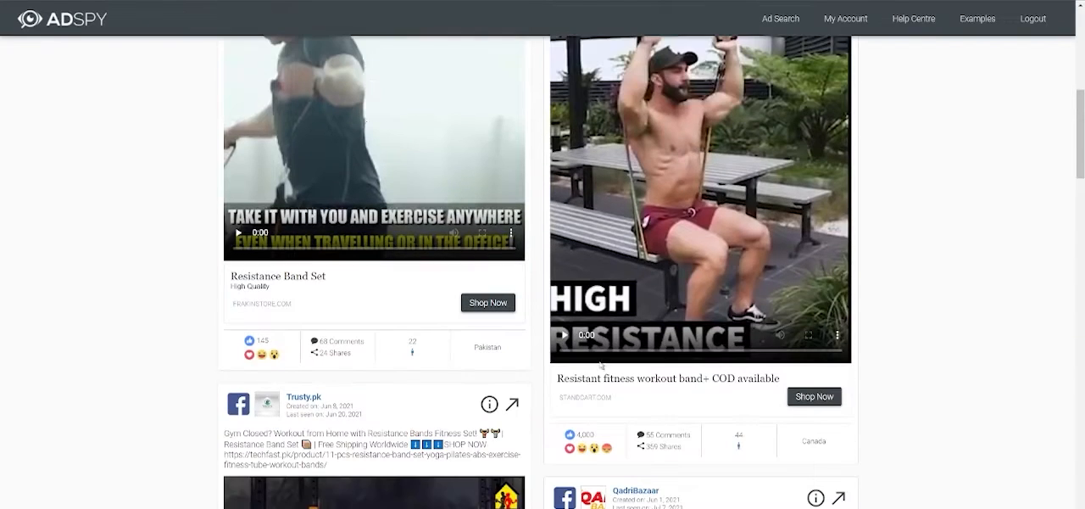
{"action": "left_click", "coordinate": [563, 335]}
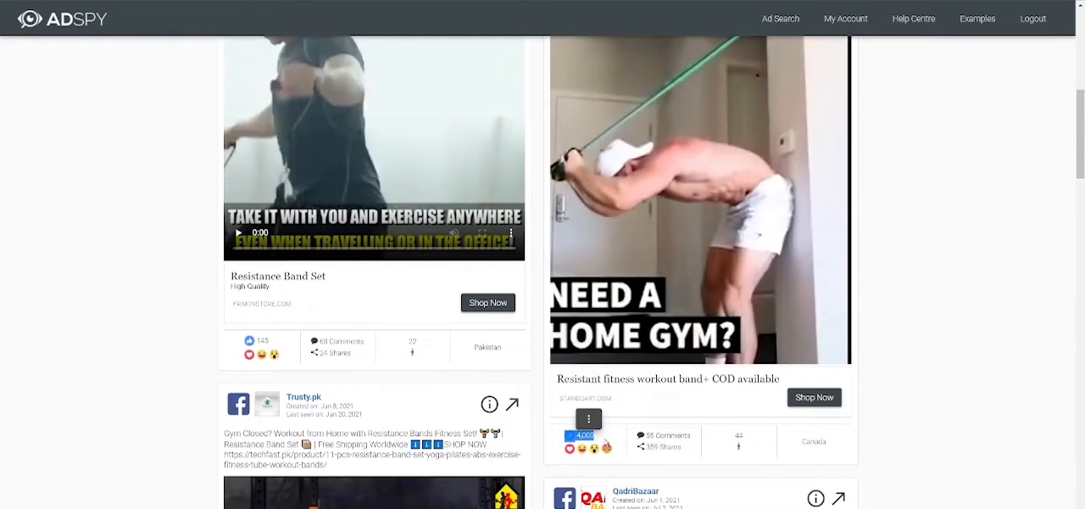
{"action": "scroll", "coordinate": [262, 336], "scroll_direction": "up", "scroll_amount": 1}
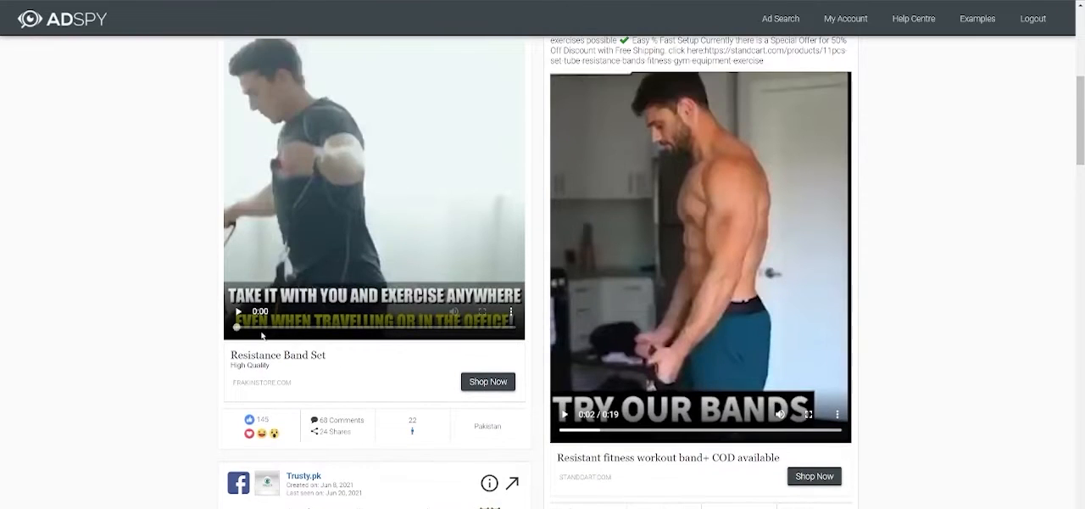
{"action": "left_click", "coordinate": [238, 312]}
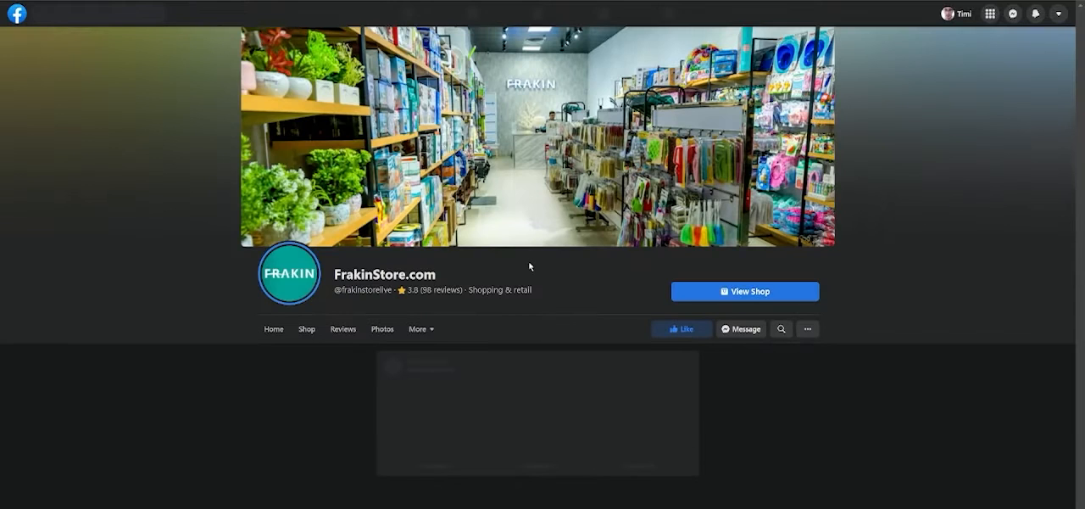
{"action": "scroll", "coordinate": [597, 277], "scroll_direction": "down", "scroll_amount": 2}
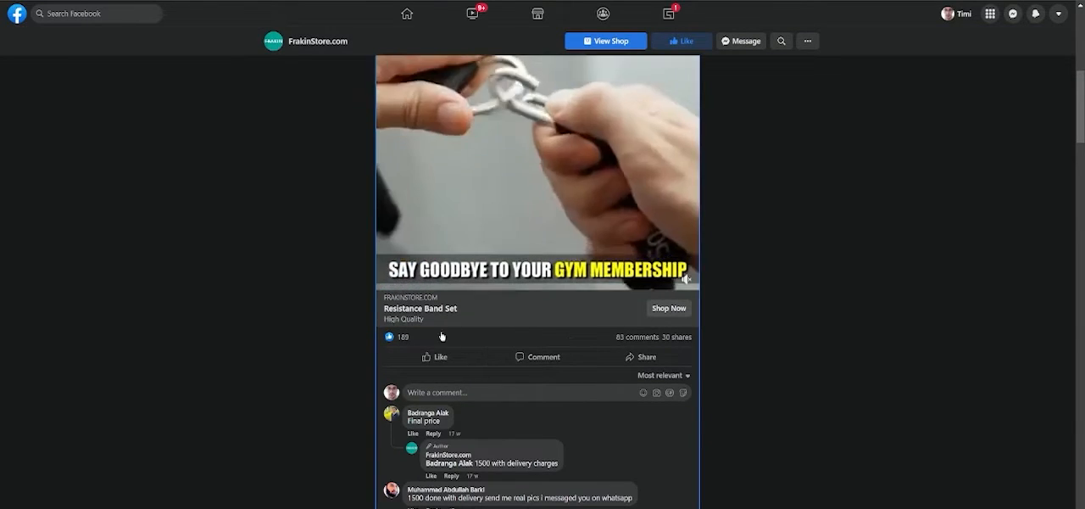
{"action": "scroll", "coordinate": [638, 332], "scroll_direction": "down", "scroll_amount": 3}
{"action": "scroll", "coordinate": [637, 326], "scroll_direction": "down", "scroll_amount": 1}
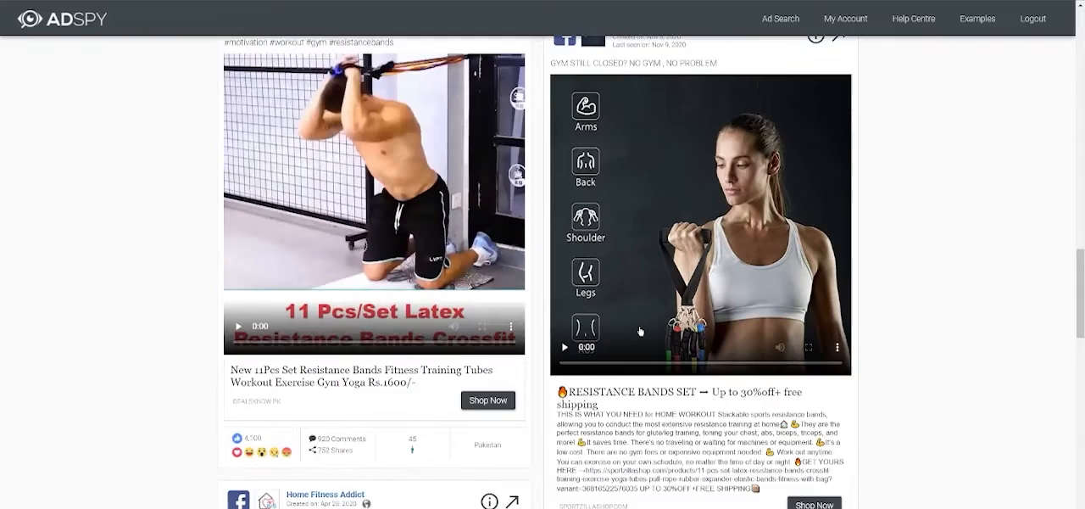
{"action": "scroll", "coordinate": [644, 330], "scroll_direction": "down", "scroll_amount": 2}
{"action": "scroll", "coordinate": [465, 324], "scroll_direction": "up", "scroll_amount": 3}
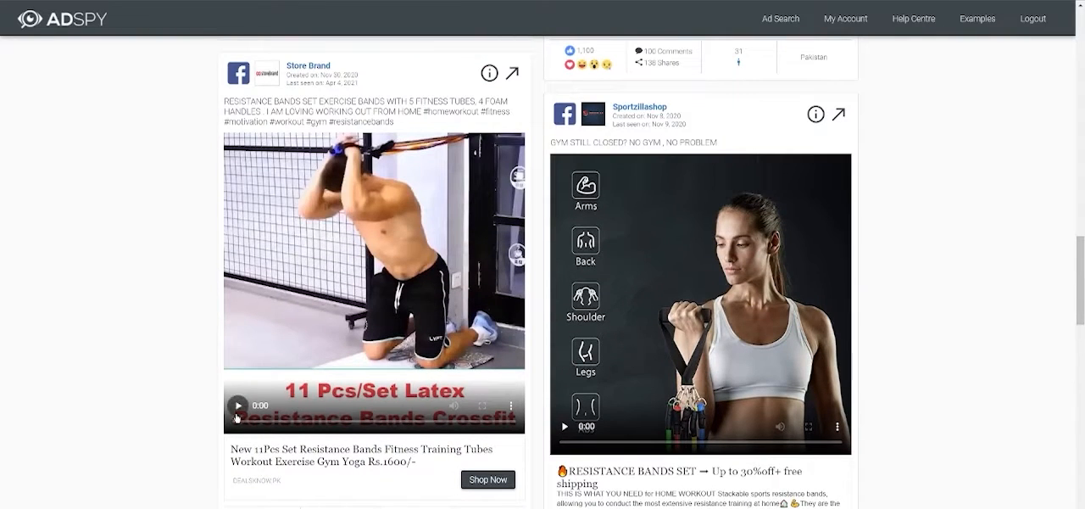
{"action": "left_click", "coordinate": [512, 75]}
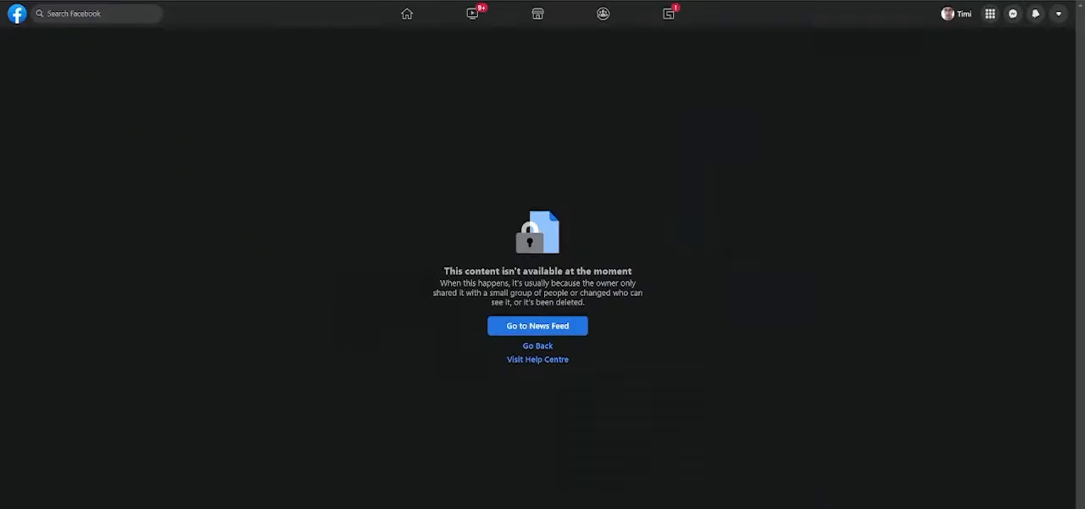
{"action": "key", "text": "alt+Left"}
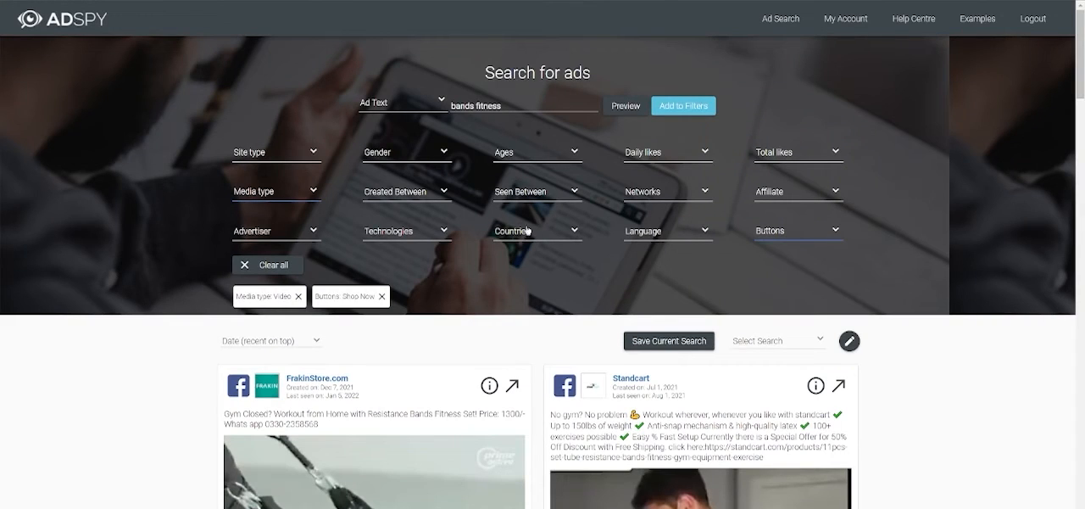
- Limit ads to those created in April 2022, view results, then clear the date range
{"action": "left_click", "coordinate": [442, 191]}
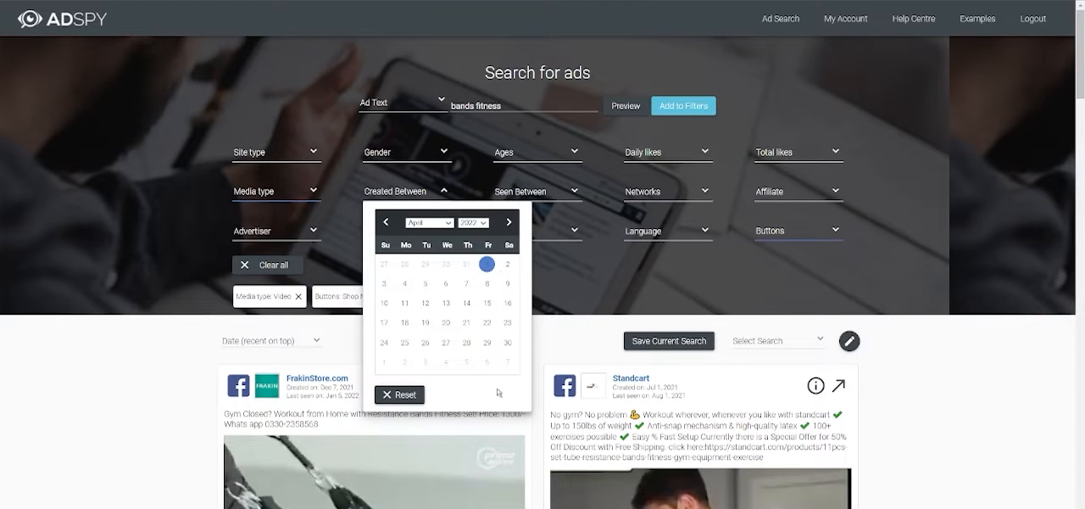
{"action": "left_click", "coordinate": [506, 343]}
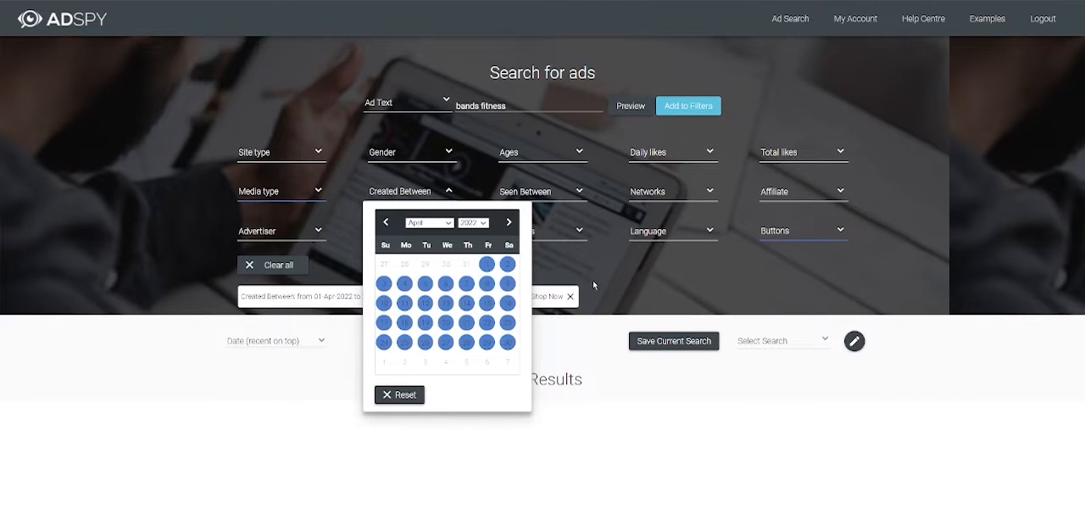
{"action": "left_click", "coordinate": [650, 286]}
{"action": "scroll", "coordinate": [452, 188], "scroll_direction": "down", "scroll_amount": 3}
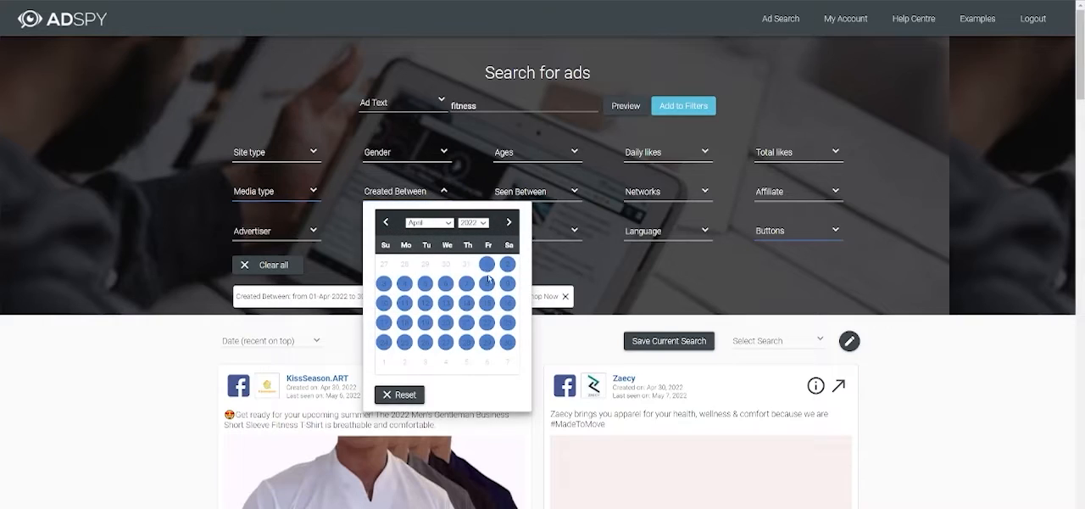
{"action": "left_click", "coordinate": [406, 396]}
- Check the Seen Between range and require at least 300 total likes
{"action": "left_click", "coordinate": [519, 200]}
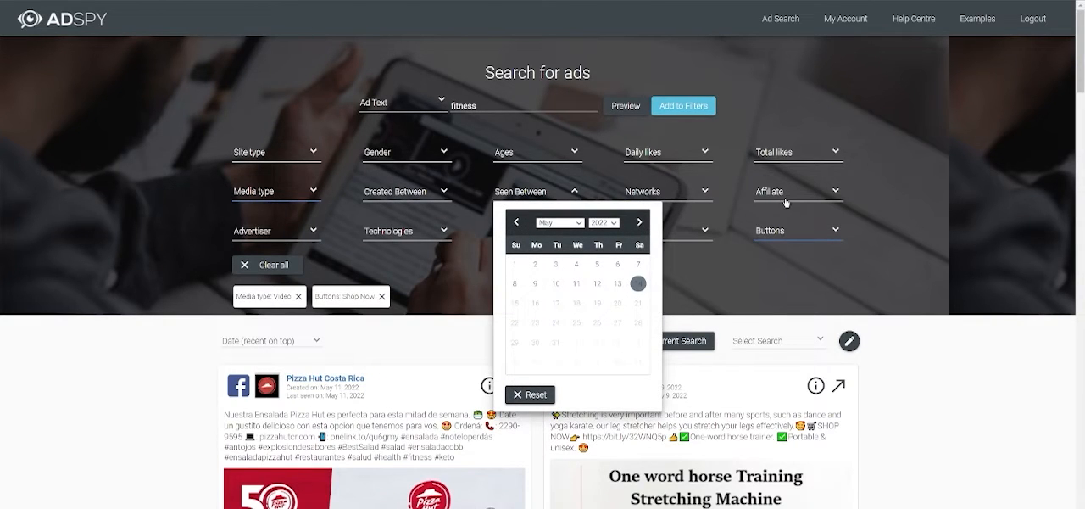
{"action": "left_click", "coordinate": [788, 153]}
{"action": "left_click_drag", "start_coordinate": [787, 199], "coordinate": [793, 199]}
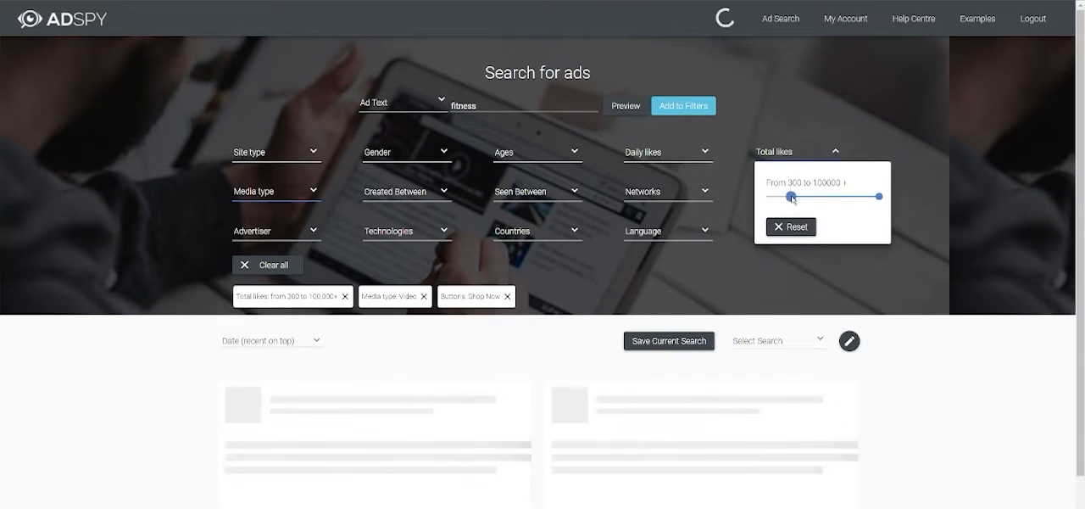
{"action": "left_click", "coordinate": [972, 250]}
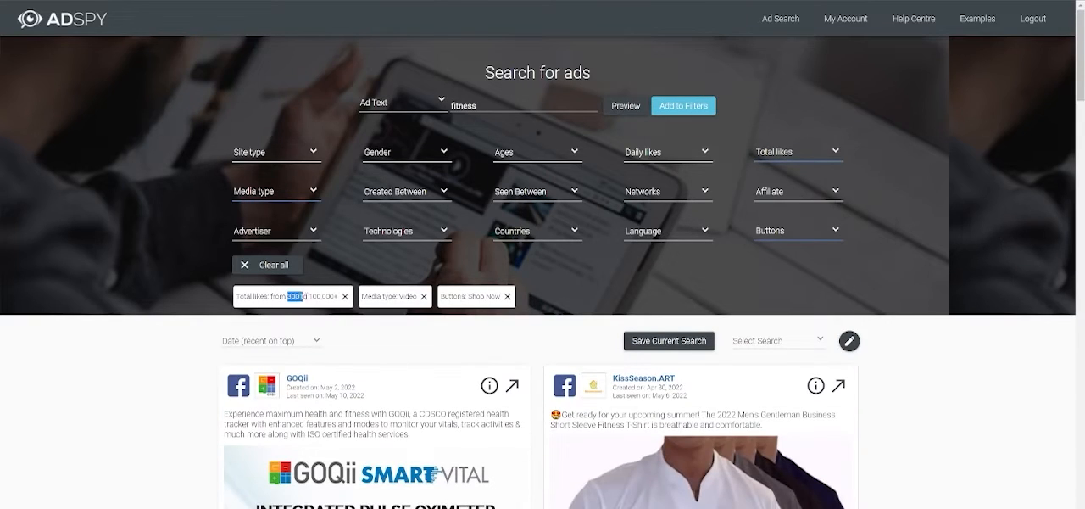
{"action": "scroll", "coordinate": [310, 306], "scroll_direction": "down", "scroll_amount": 3}
{"action": "scroll", "coordinate": [356, 318], "scroll_direction": "down", "scroll_amount": 2}
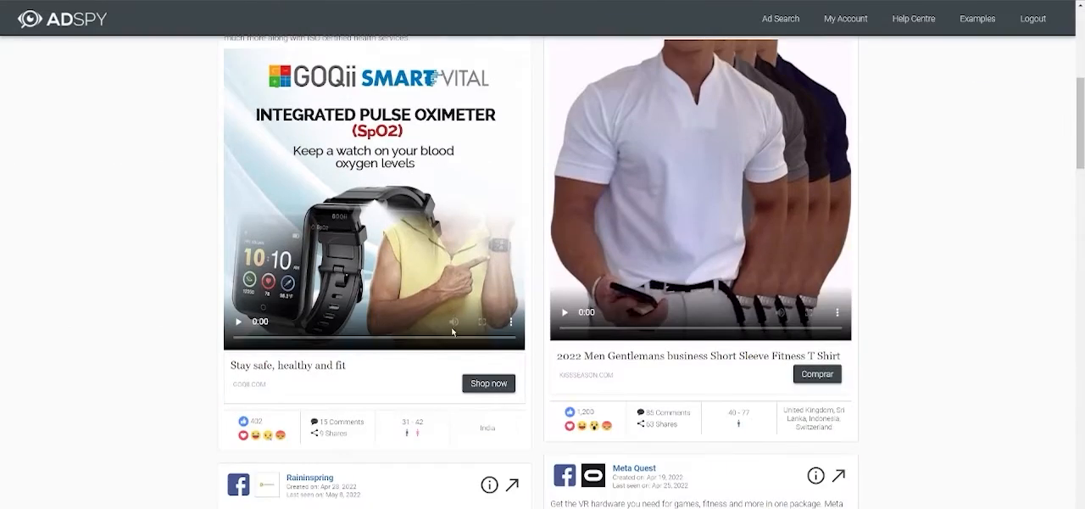
{"action": "scroll", "coordinate": [395, 329], "scroll_direction": "down", "scroll_amount": 1}
{"action": "scroll", "coordinate": [395, 329], "scroll_direction": "down", "scroll_amount": 1}
{"action": "scroll", "coordinate": [397, 331], "scroll_direction": "down", "scroll_amount": 2}
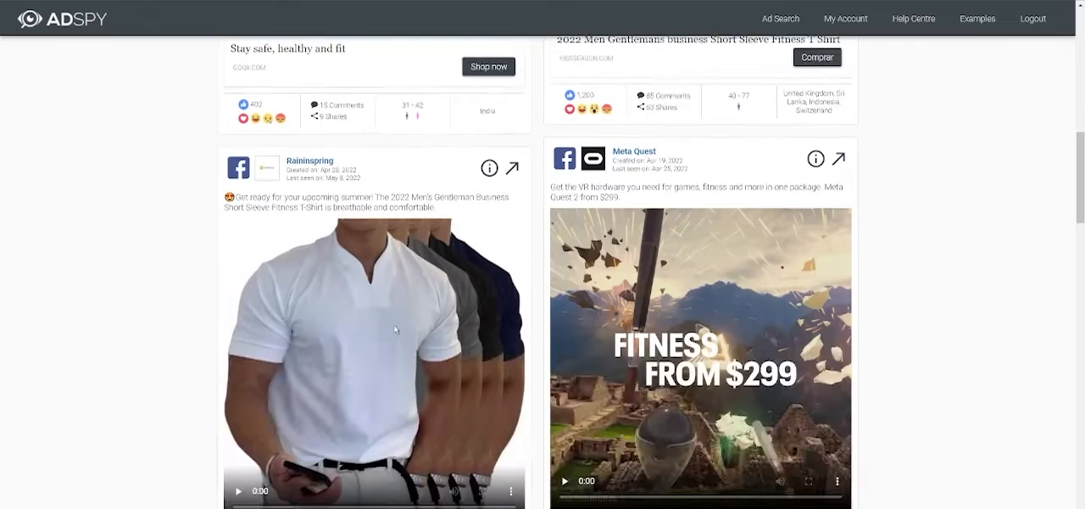
{"action": "scroll", "coordinate": [399, 332], "scroll_direction": "down", "scroll_amount": 3}
{"action": "scroll", "coordinate": [398, 331], "scroll_direction": "down", "scroll_amount": 5}
{"action": "scroll", "coordinate": [399, 332], "scroll_direction": "down", "scroll_amount": 5}
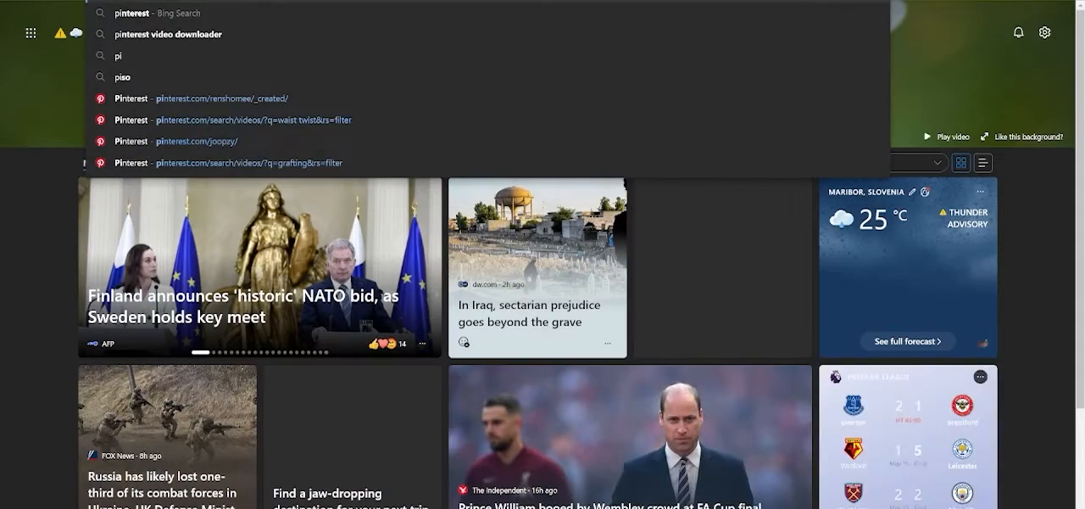
{"action": "type", "text": "ems"}
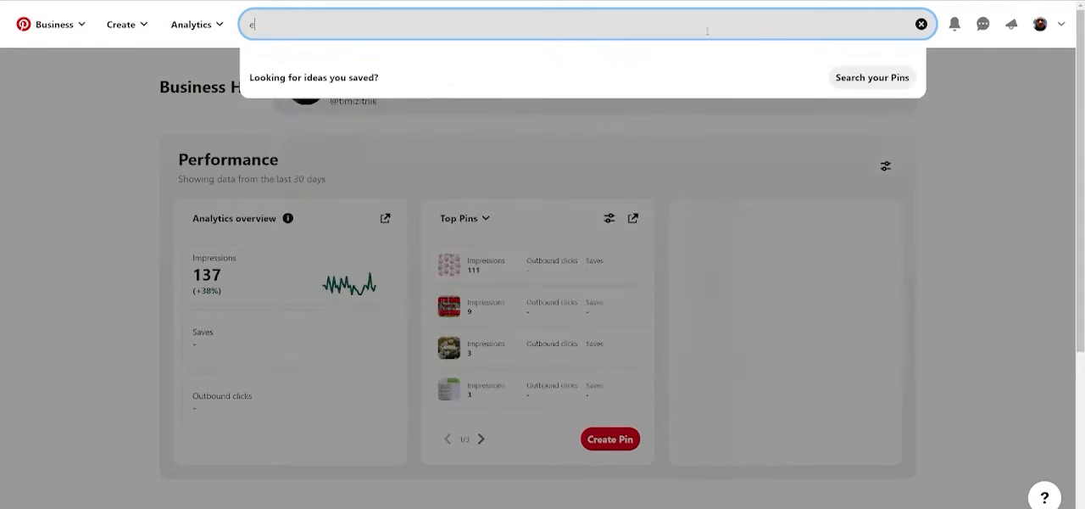
- Search Pinterest for 'ems' and filter the results to Videos only
{"action": "key", "text": "Return"}
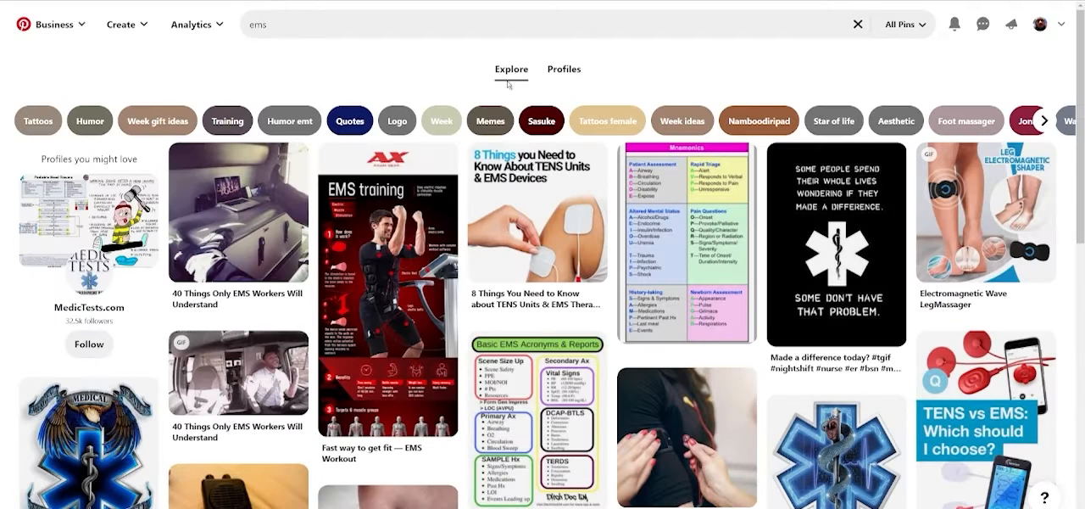
{"action": "left_click", "coordinate": [906, 24]}
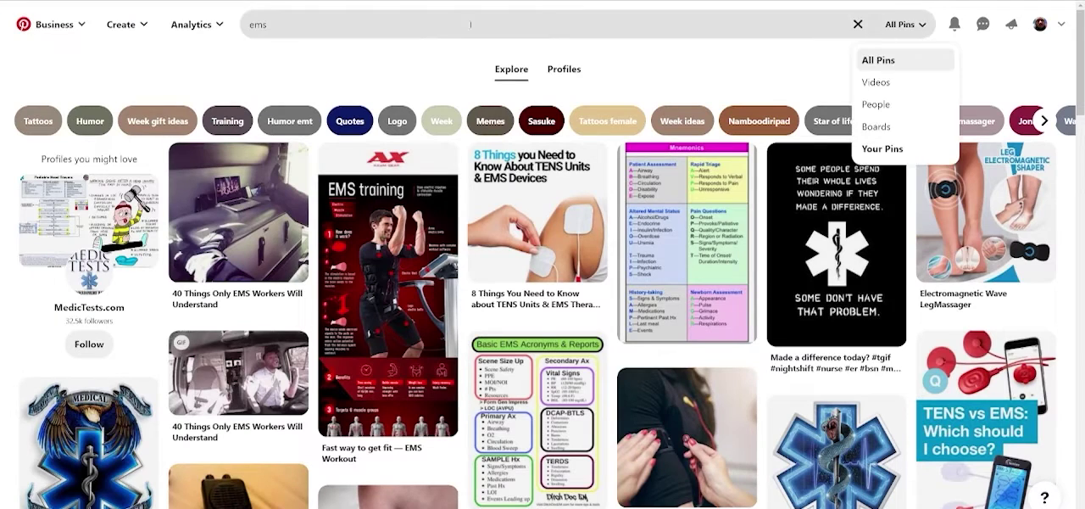
{"action": "left_click", "coordinate": [305, 24]}
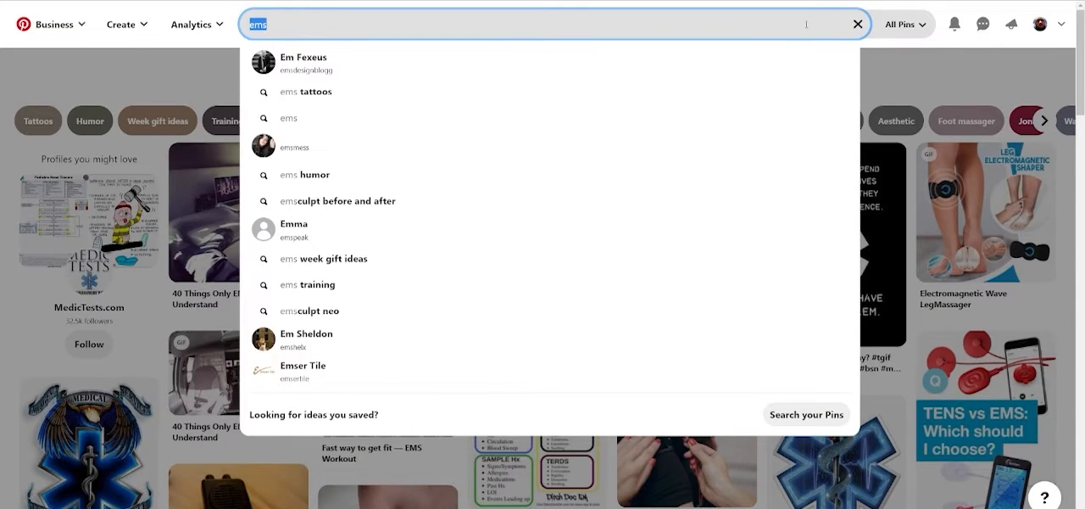
{"action": "left_click", "coordinate": [905, 25]}
{"action": "left_click", "coordinate": [902, 80]}
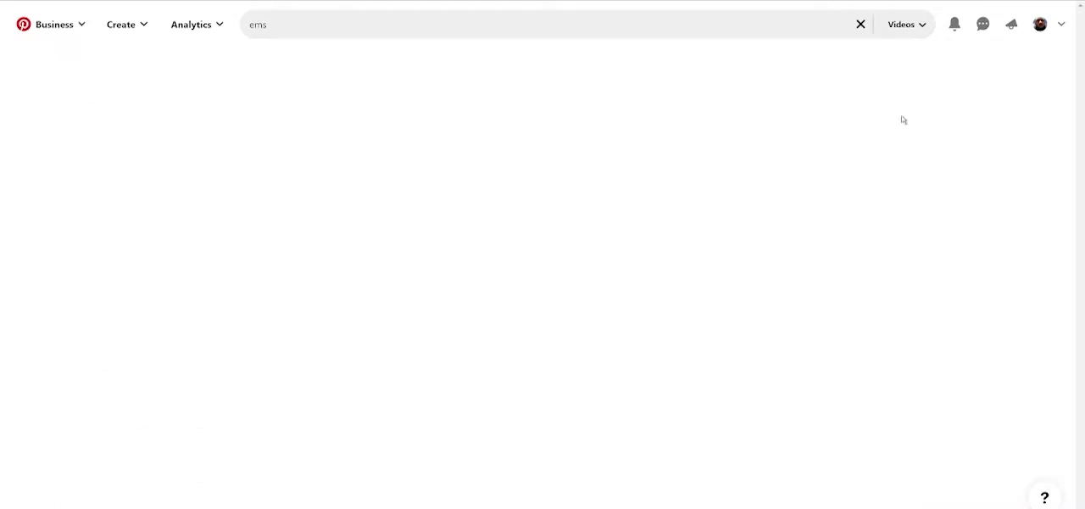
{"action": "scroll", "coordinate": [999, 221], "scroll_direction": "down", "scroll_amount": 2}
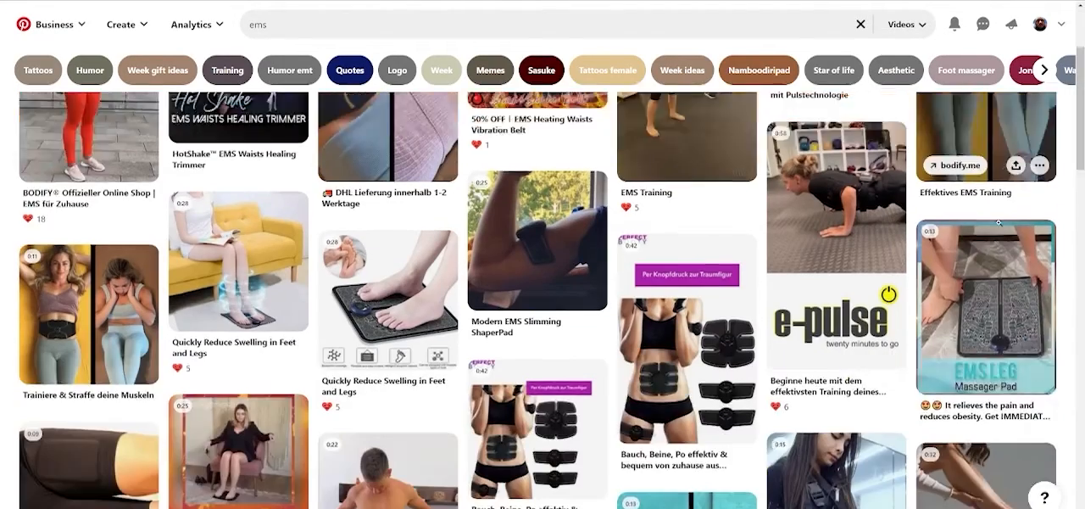
{"action": "scroll", "coordinate": [999, 222], "scroll_direction": "down", "scroll_amount": 3}
{"action": "scroll", "coordinate": [999, 222], "scroll_direction": "down", "scroll_amount": 2}
{"action": "scroll", "coordinate": [408, 270], "scroll_direction": "down", "scroll_amount": 2}
- Open the yellow-shirt Cinturón Electro Fitness video pin and mute its video
{"action": "left_click", "coordinate": [409, 270]}
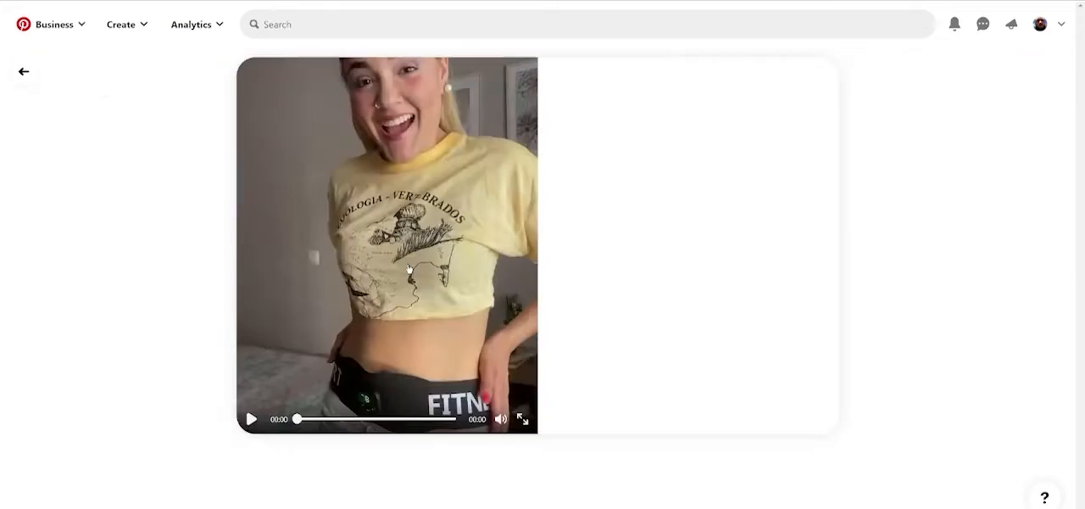
{"action": "left_click", "coordinate": [501, 419]}
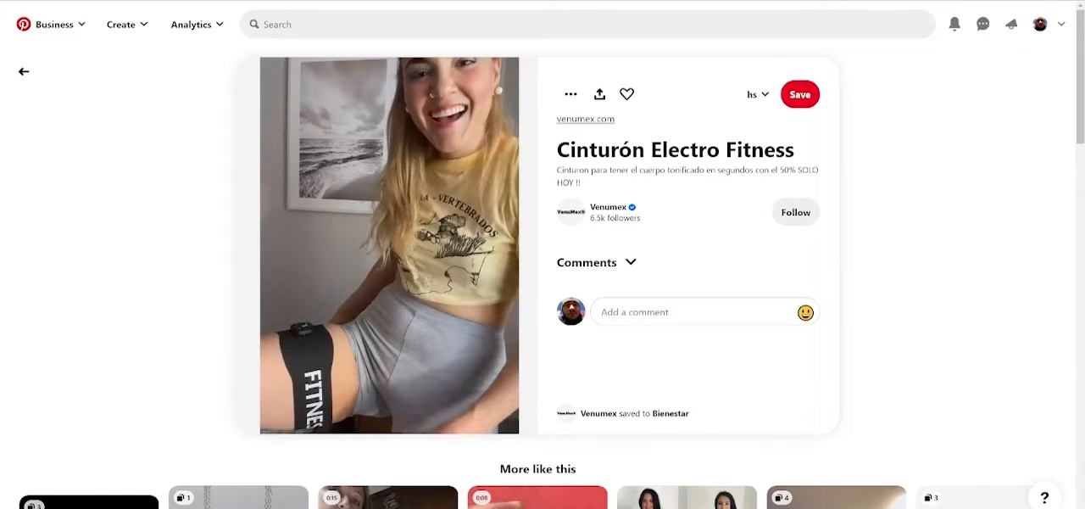
{"action": "key", "text": "ctrl+l"}
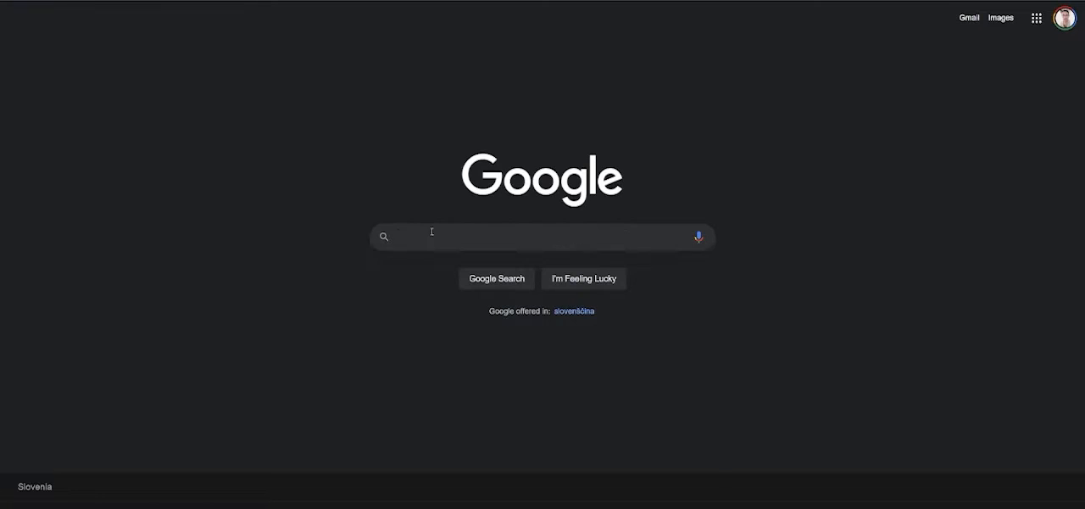
- Google 'download pinterest video' and open the ExpertsPHP Pinterest Video Downloader
{"action": "left_click", "coordinate": [432, 232]}
{"action": "type", "text": "download"}
{"action": "key", "text": "Down"}
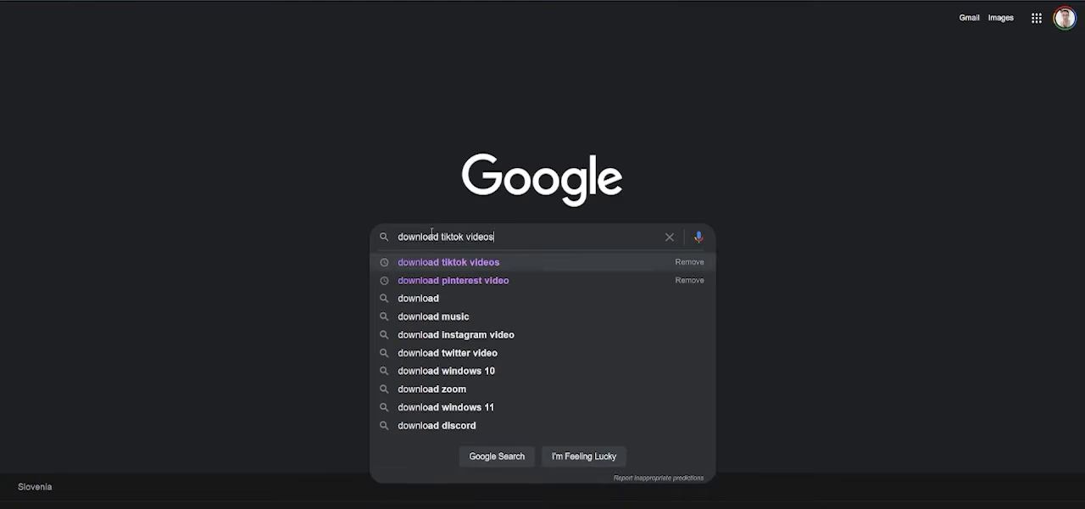
{"action": "key", "text": "Down"}
{"action": "key", "text": "Return"}
{"action": "left_click", "coordinate": [178, 236]}
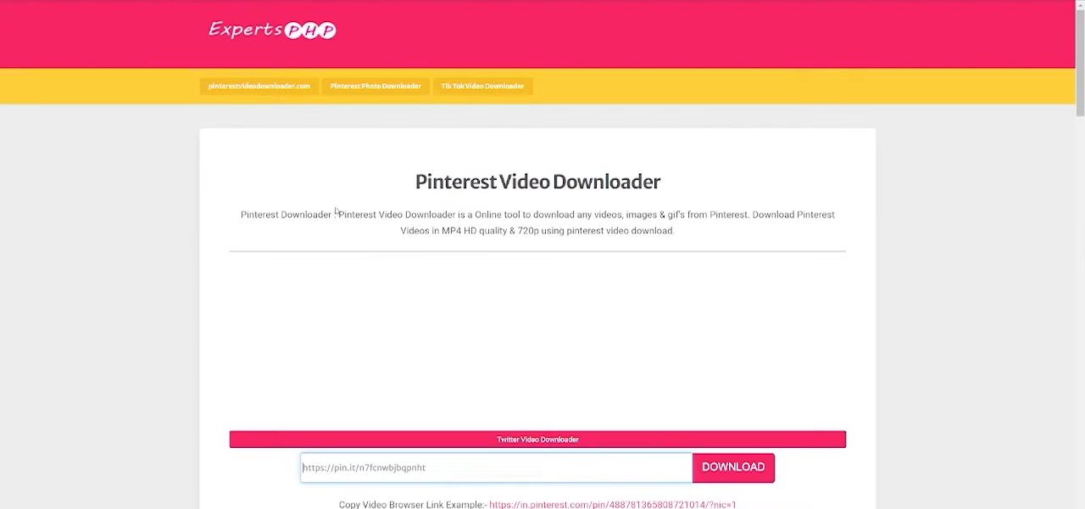
{"action": "scroll", "coordinate": [490, 343], "scroll_direction": "down", "scroll_amount": 2}
- Paste the pin URL into ExpertsPHP and fetch its download links, pausing the preview
{"action": "left_click", "coordinate": [407, 309]}
{"action": "key", "text": "ctrl+v"}
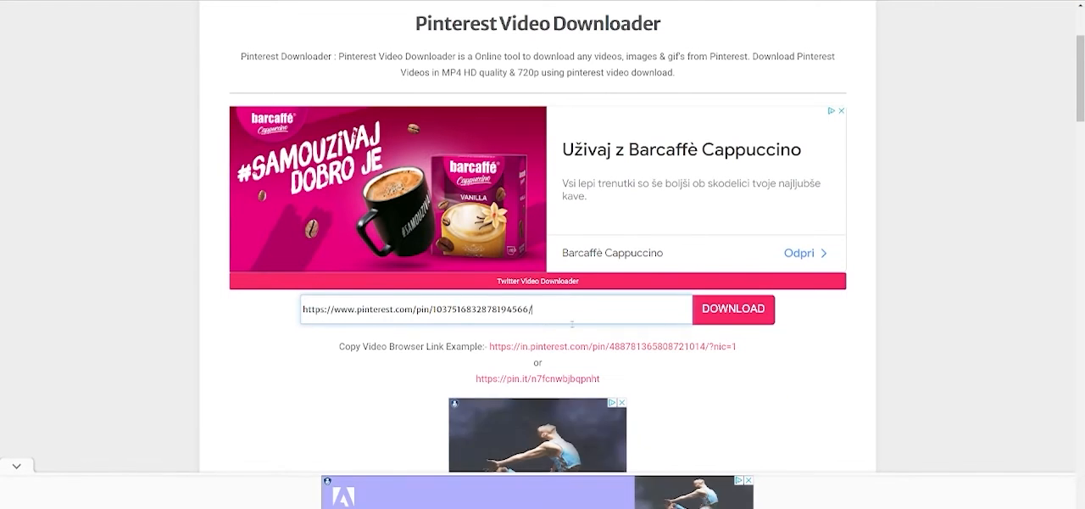
{"action": "left_click", "coordinate": [730, 314]}
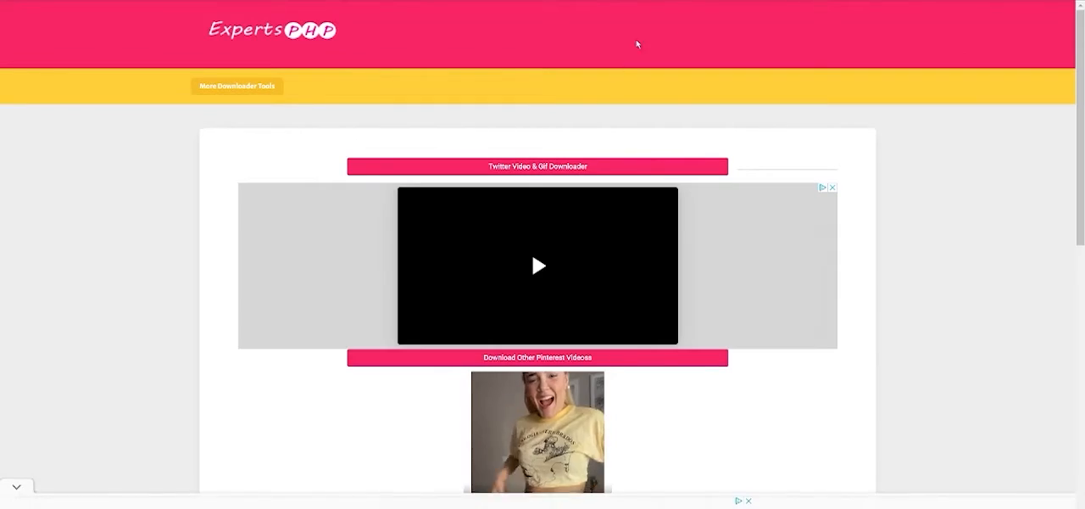
{"action": "scroll", "coordinate": [538, 277], "scroll_direction": "down", "scroll_amount": 3}
{"action": "left_click", "coordinate": [475, 272]}
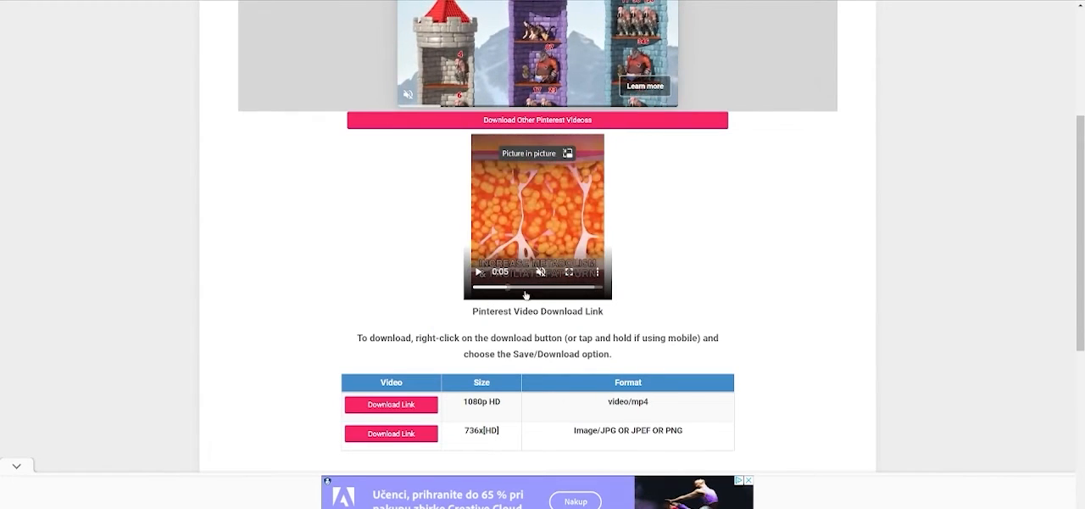